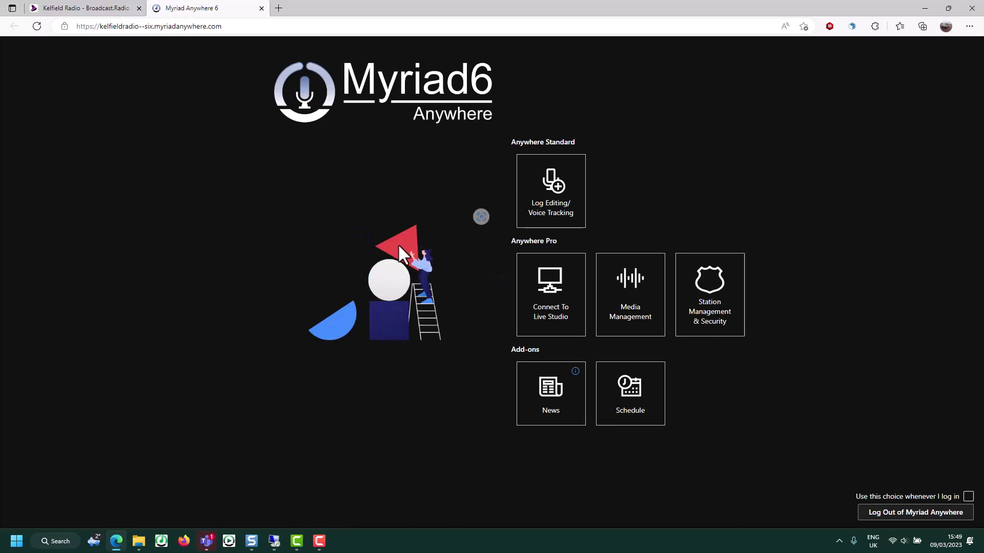
Go to Kelfield Radio's Categories & Attributes page under Station Management & Security.
{"action": "left_click", "coordinate": [719, 323]}
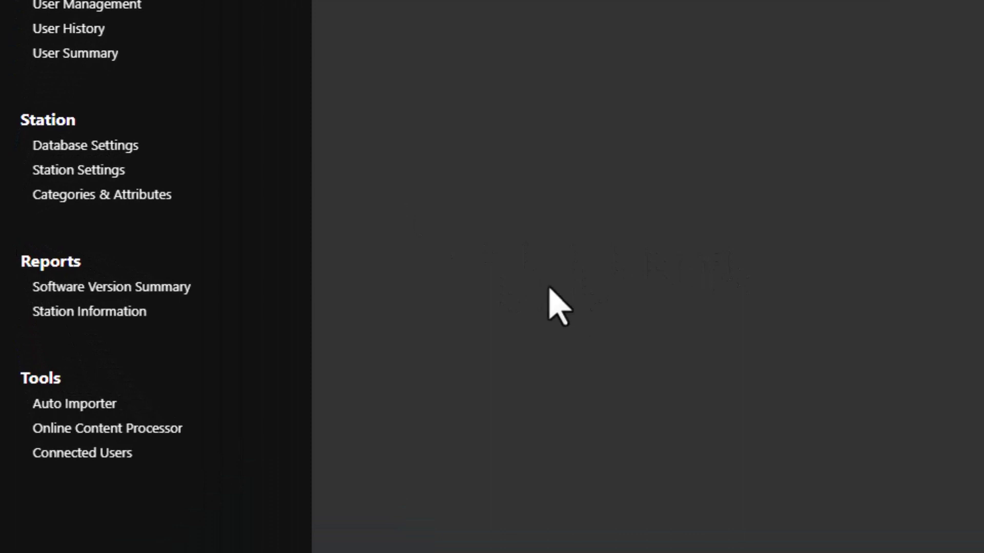
{"action": "left_click", "coordinate": [140, 201]}
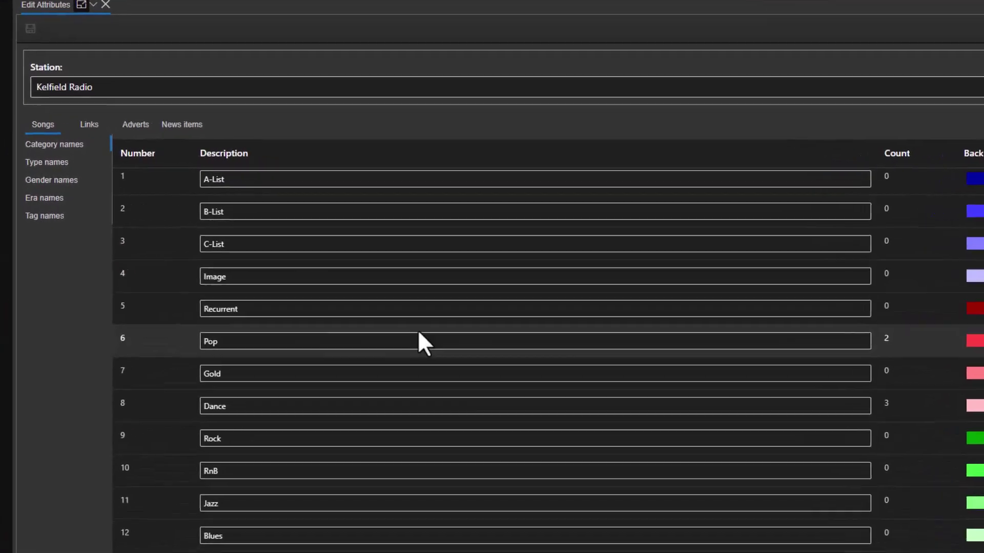
{"action": "scroll", "coordinate": [314, 291], "scroll_direction": "down", "scroll_amount": 1}
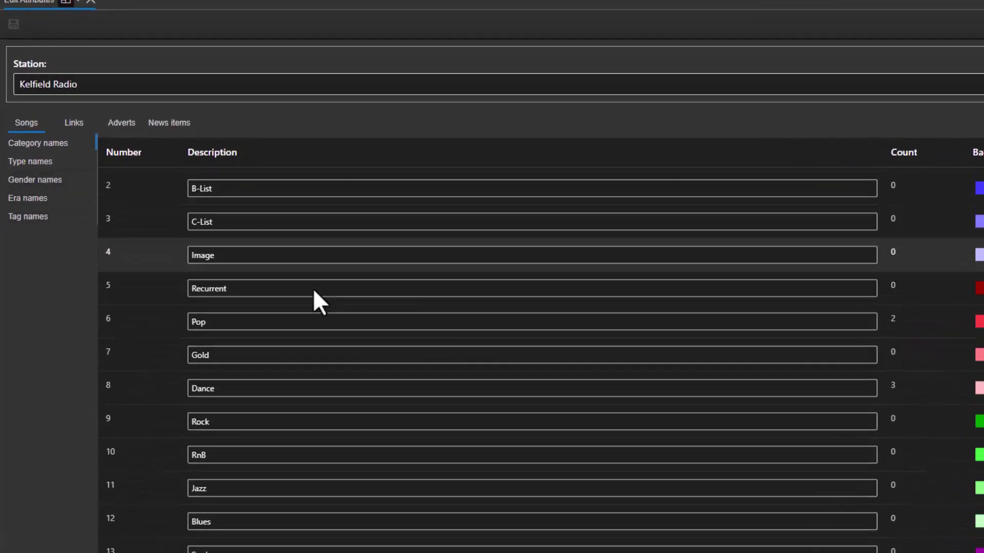
{"action": "scroll", "coordinate": [315, 290], "scroll_direction": "down", "scroll_amount": 5}
{"action": "scroll", "coordinate": [378, 339], "scroll_direction": "up", "scroll_amount": 6}
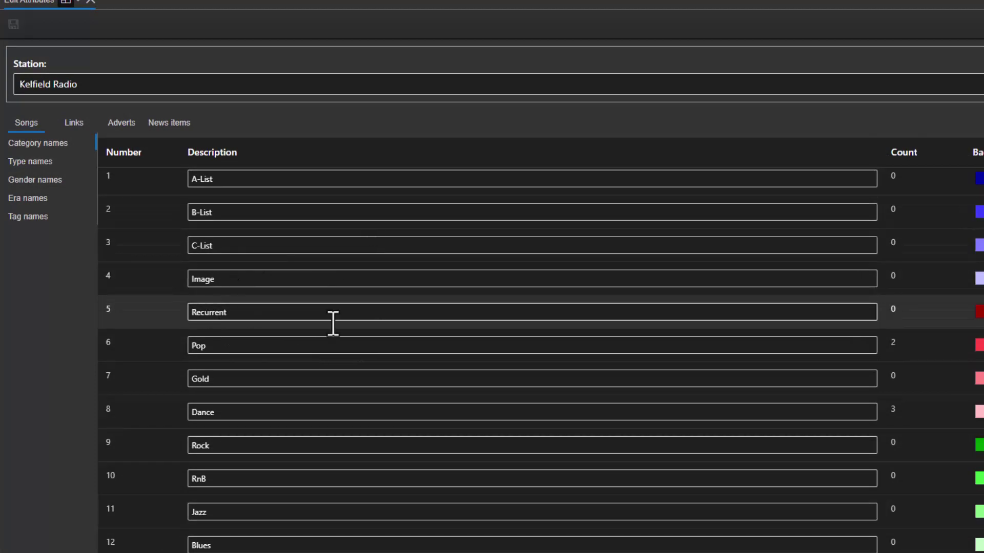
{"action": "scroll", "coordinate": [286, 382], "scroll_direction": "down", "scroll_amount": 6}
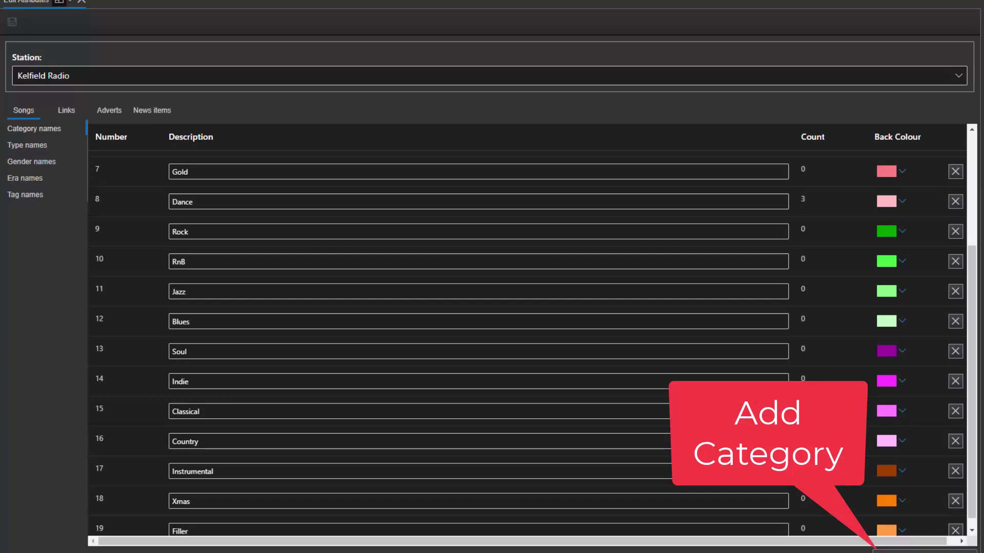
Add a new song category named 'Polka' and save the categories.
{"action": "left_click", "coordinate": [922, 552]}
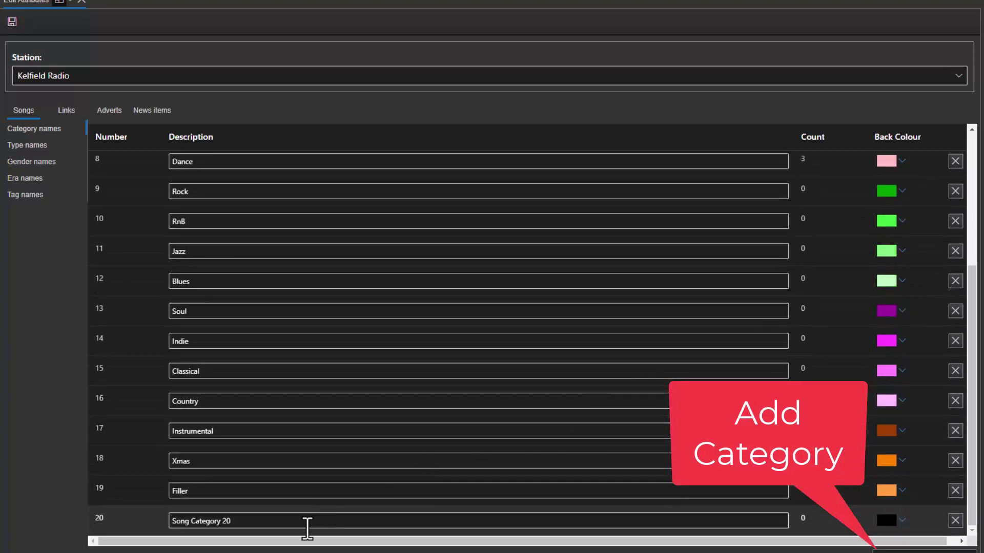
{"action": "left_click", "coordinate": [305, 523]}
{"action": "key", "text": "BackSpace"}
{"action": "key", "text": "BackSpace"}
{"action": "key", "text": "BackSpace"}
{"action": "key", "text": "BackSpace"}
{"action": "key", "text": "BackSpace"}
{"action": "key", "text": "BackSpace"}
{"action": "key", "text": "BackSpace"}
{"action": "key", "text": "BackSpace"}
{"action": "key", "text": "BackSpace"}
{"action": "key", "text": "BackSpace"}
{"action": "key", "text": "BackSpace"}
{"action": "key", "text": "BackSpace"}
{"action": "key", "text": "BackSpace"}
{"action": "key", "text": "BackSpace"}
{"action": "key", "text": "BackSpace"}
{"action": "key", "text": "BackSpace"}
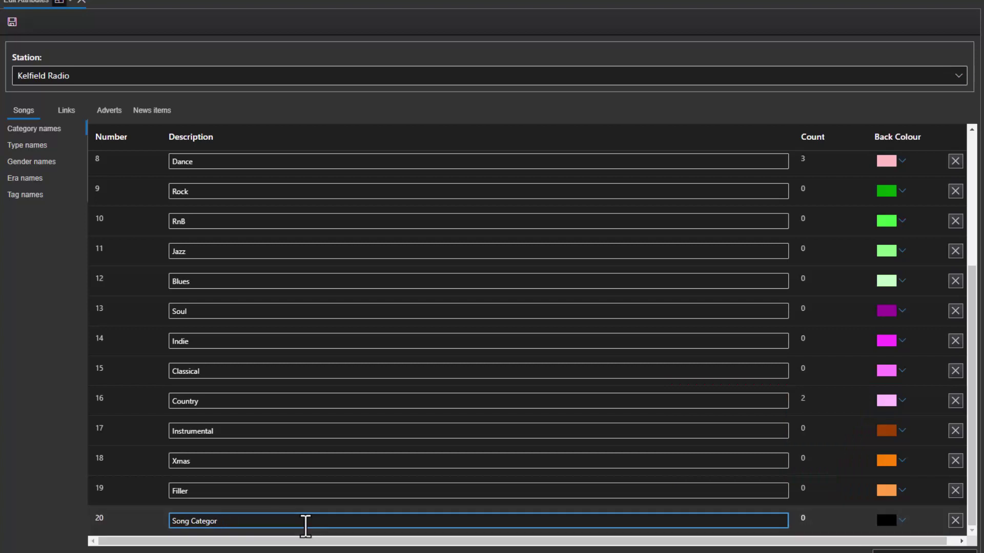
{"action": "type", "text": "Polka"}
{"action": "key", "text": "Return"}
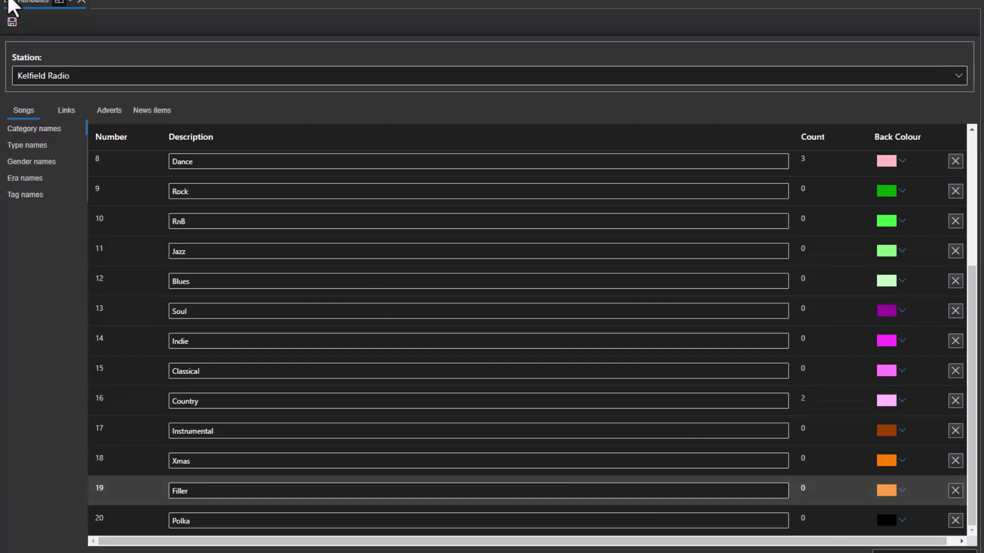
{"action": "left_click", "coordinate": [11, 23]}
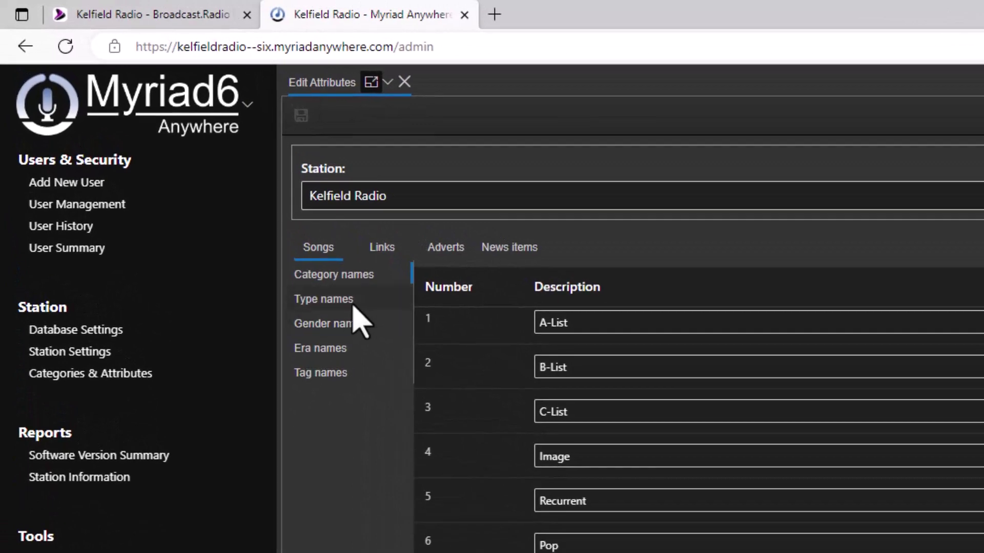
Browse the song type, gender, era and tag name lists.
{"action": "left_click", "coordinate": [286, 255]}
{"action": "left_click", "coordinate": [353, 331]}
{"action": "left_click", "coordinate": [344, 354]}
{"action": "left_click", "coordinate": [339, 378]}
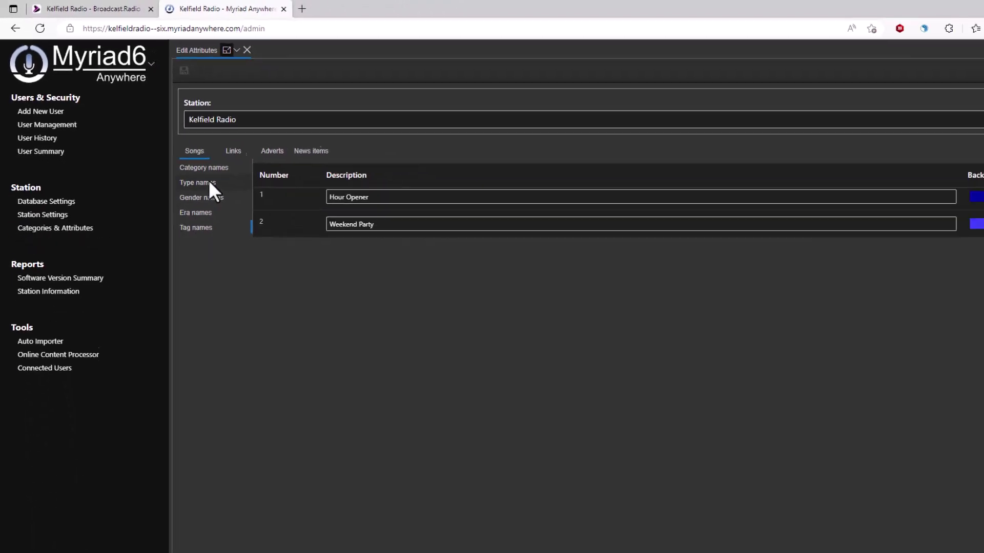
{"action": "left_click", "coordinate": [209, 183]}
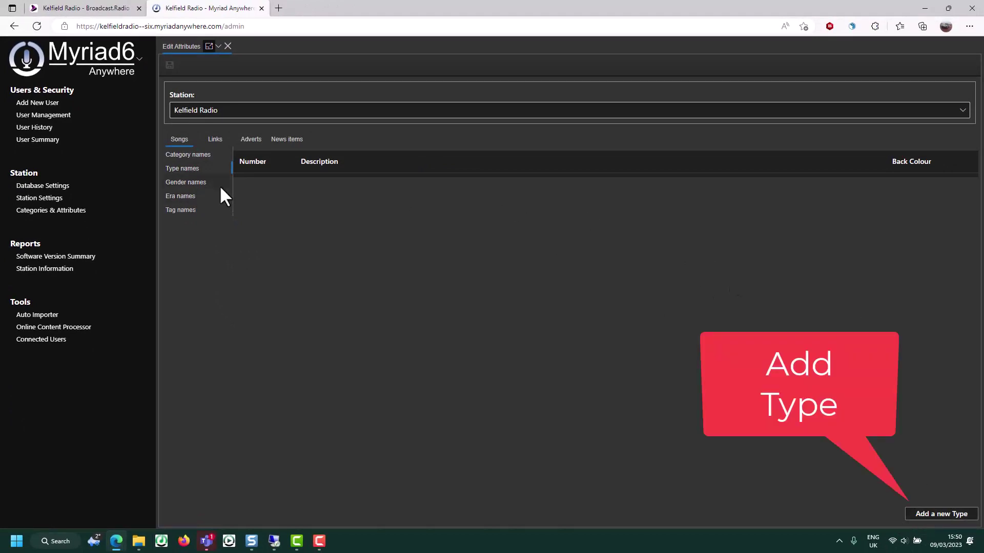
{"action": "left_click", "coordinate": [183, 207]}
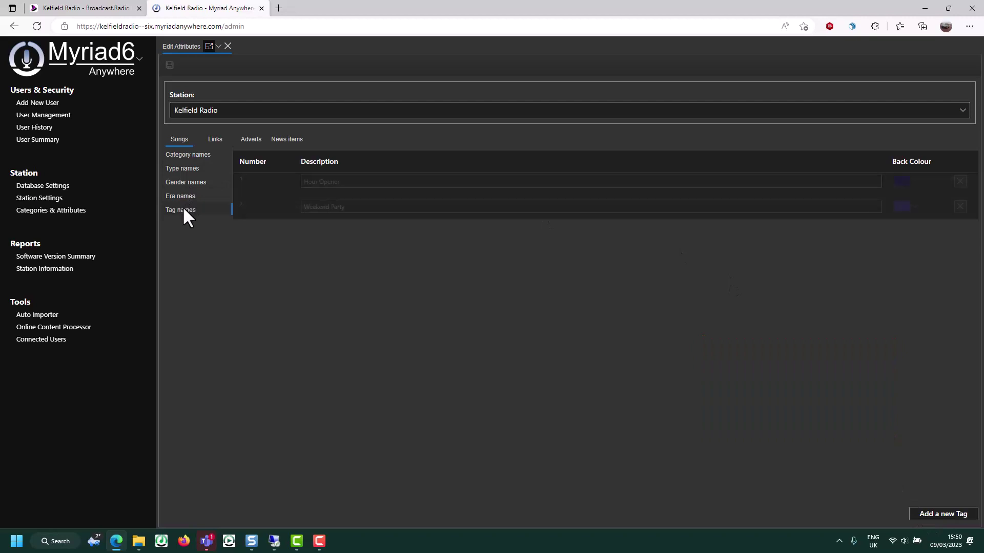
Add a new song tag named 'Love Songs' and save the attributes.
{"action": "left_click", "coordinate": [934, 516]}
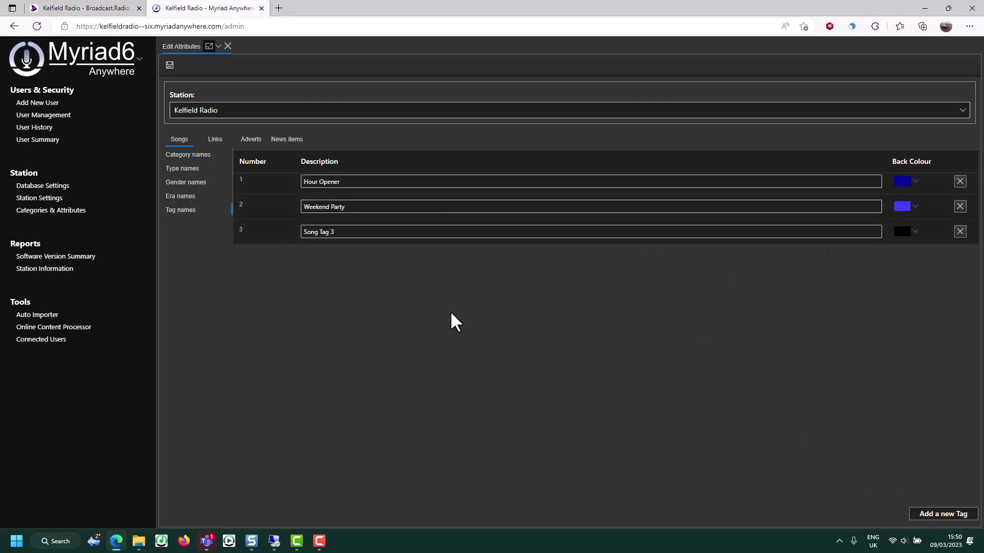
{"action": "left_click", "coordinate": [361, 233]}
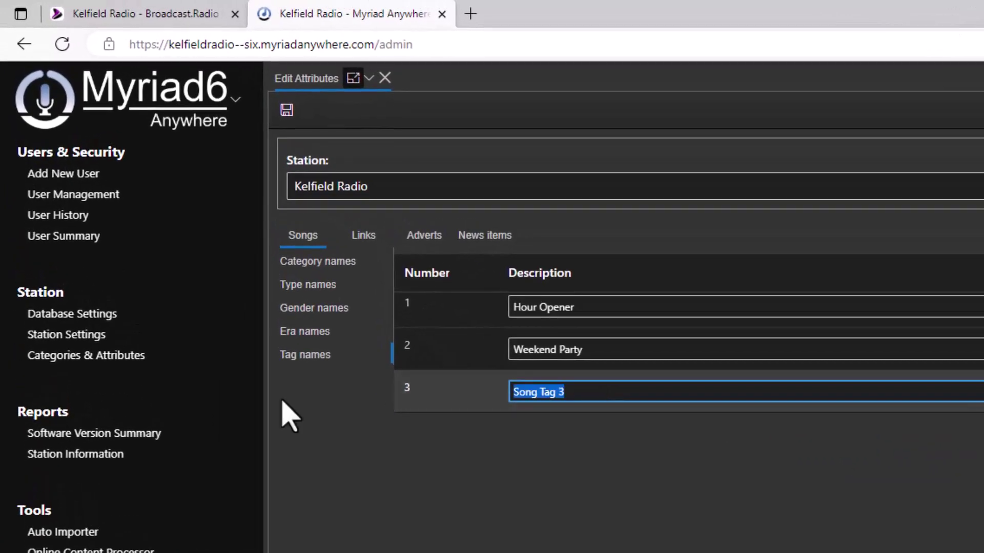
{"action": "type", "text": "Love"}
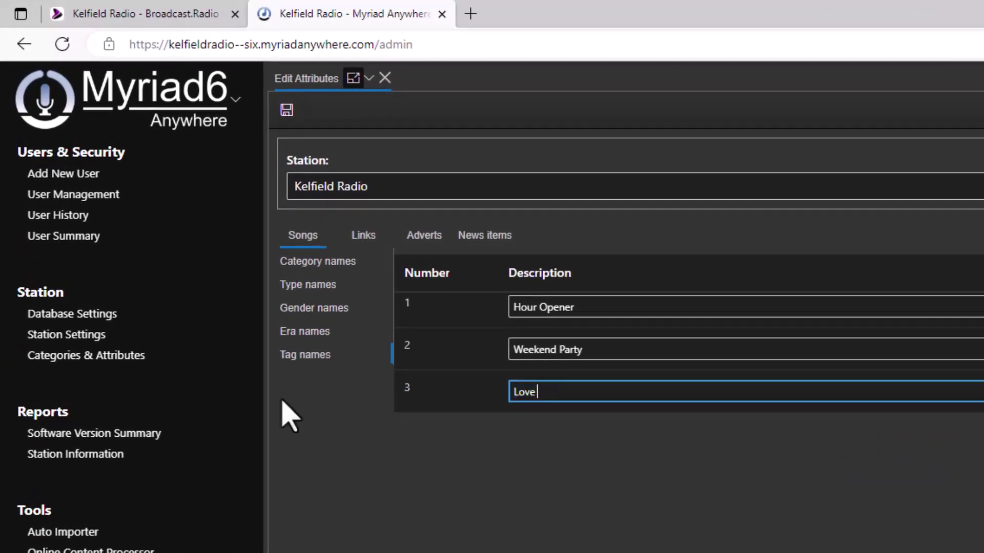
{"action": "left_click", "coordinate": [284, 403]}
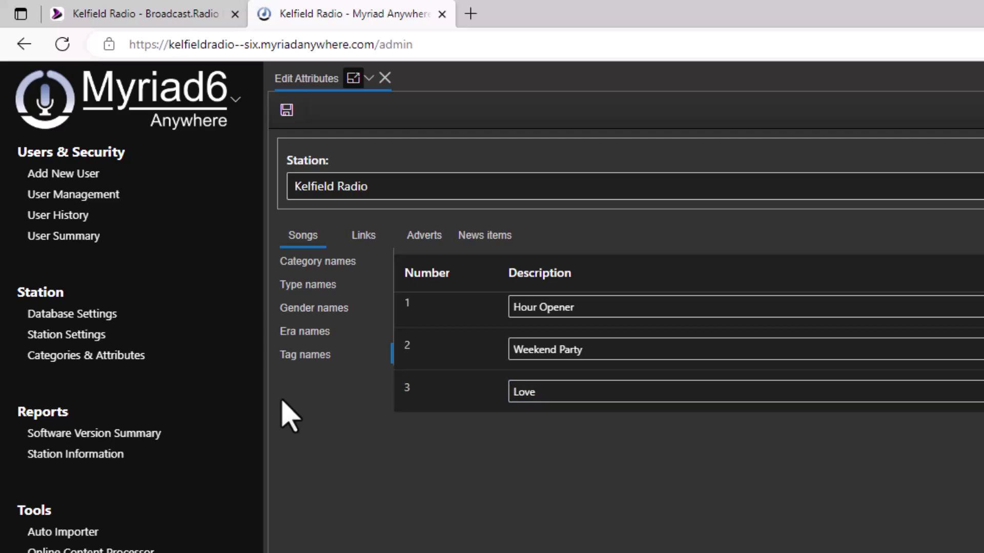
{"action": "left_click", "coordinate": [579, 392]}
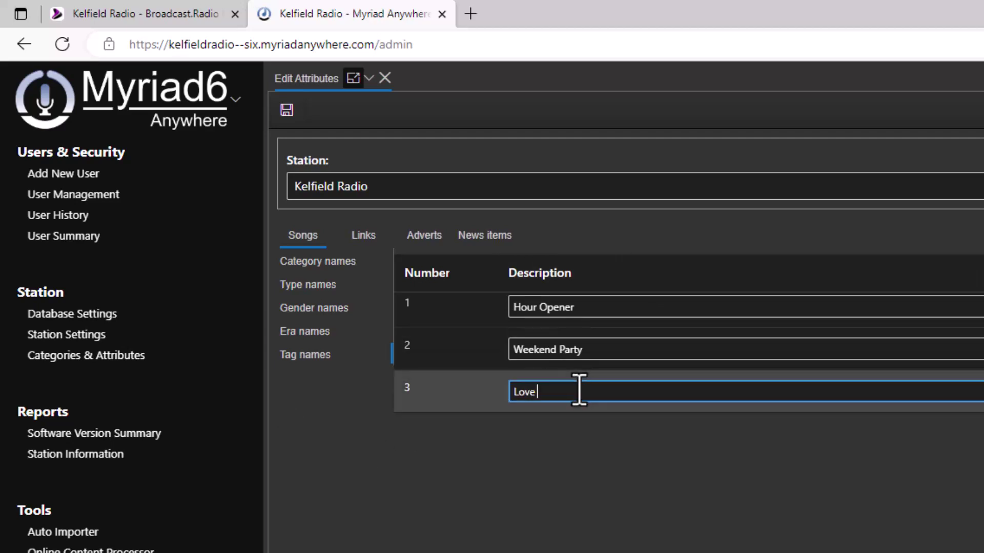
{"action": "type", "text": "S"}
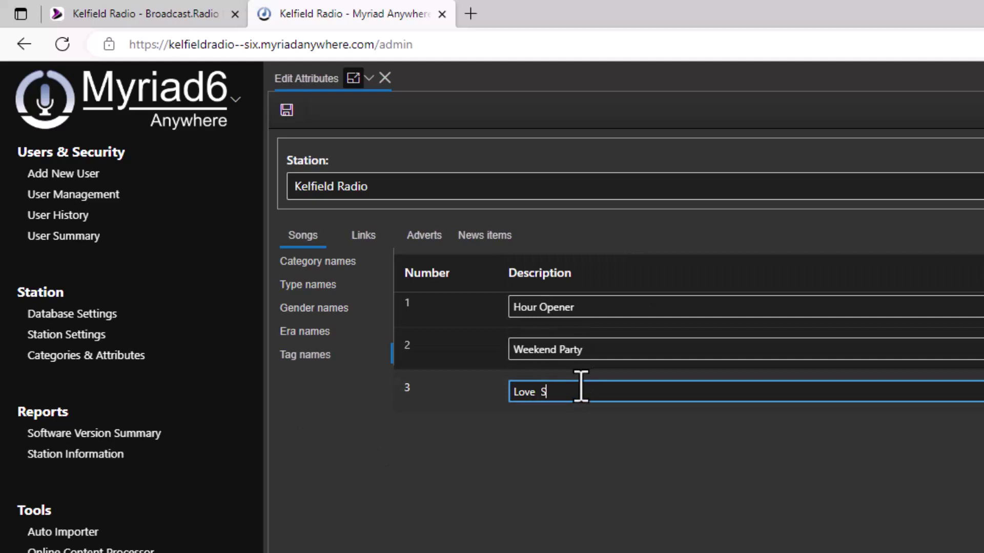
{"action": "type", "text": "ongs"}
{"action": "key", "text": "Return"}
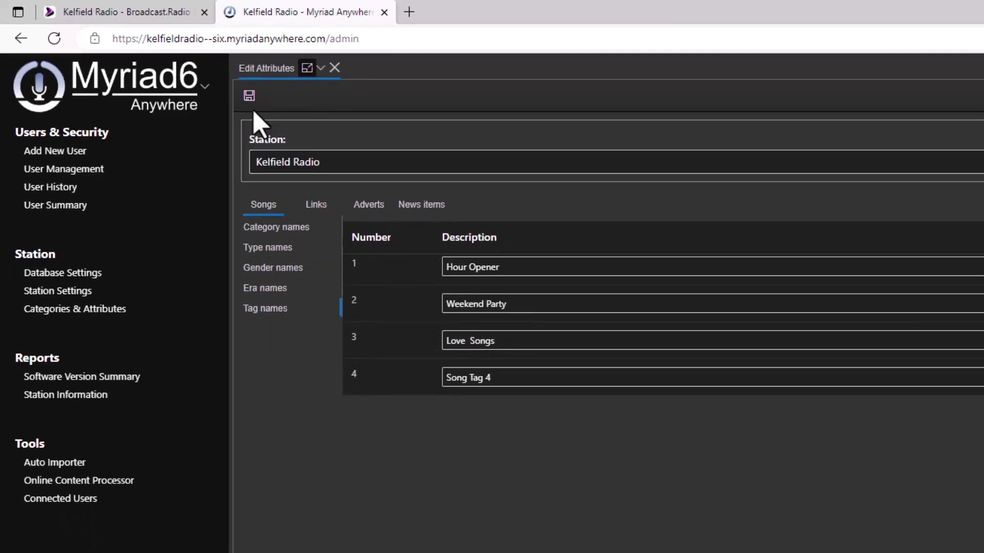
{"action": "left_click", "coordinate": [290, 122]}
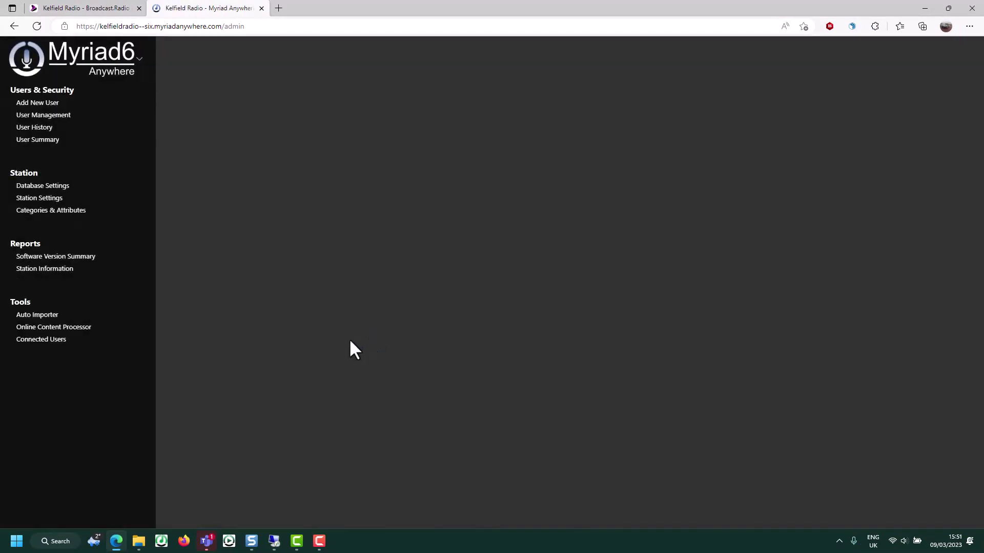
Reopen Categories & Attributes and review the Links, Adverts, advert tag and News items category lists.
{"action": "left_click", "coordinate": [66, 211]}
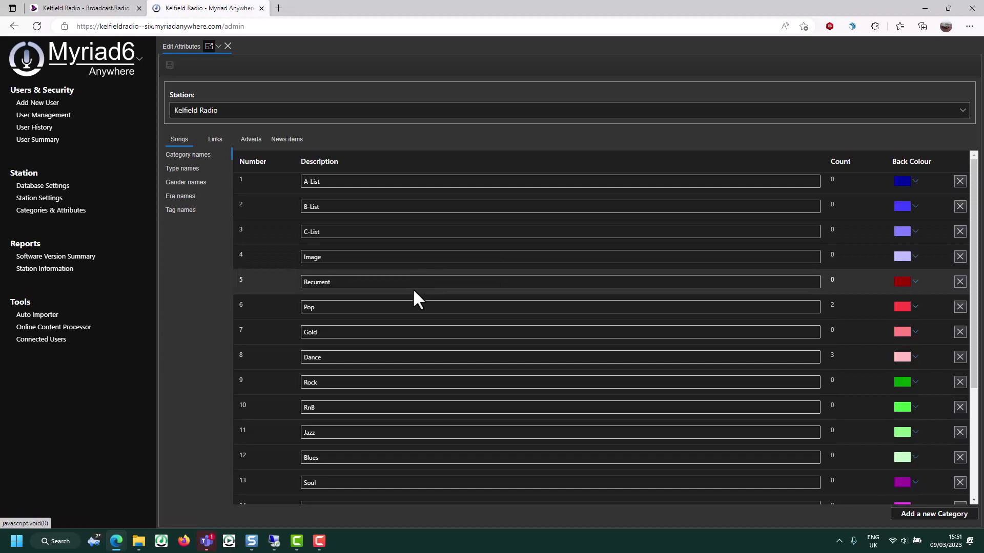
{"action": "left_click", "coordinate": [215, 139]}
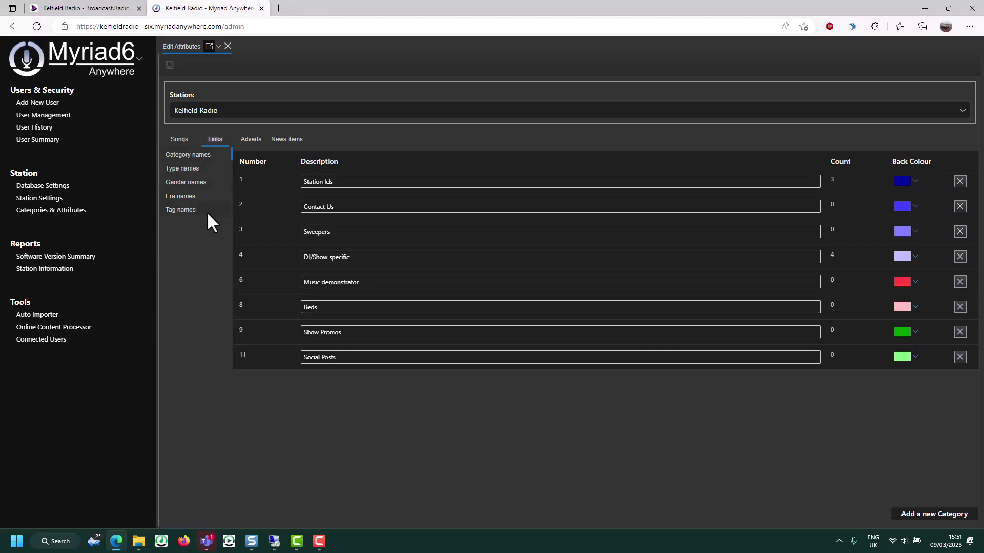
{"action": "left_click", "coordinate": [250, 141]}
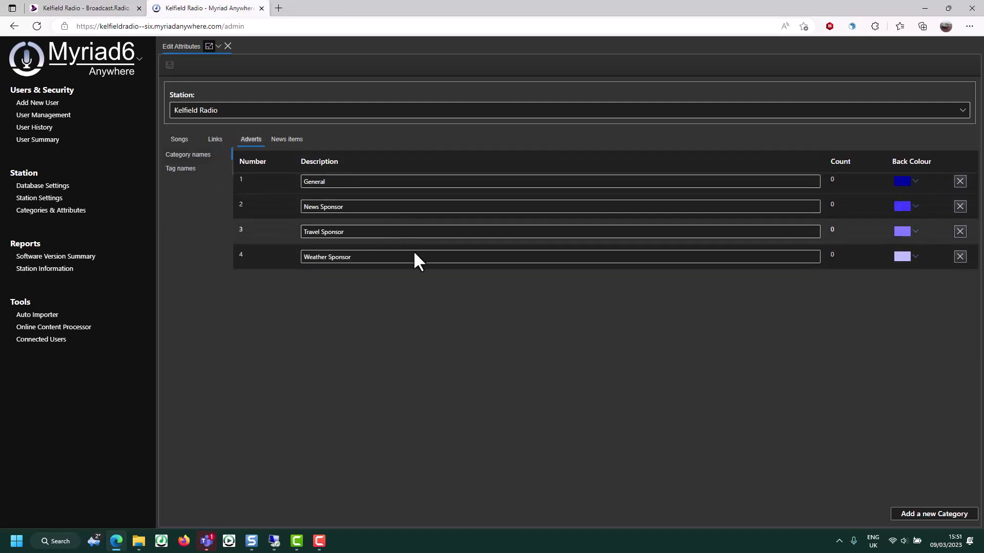
{"action": "left_click", "coordinate": [188, 169]}
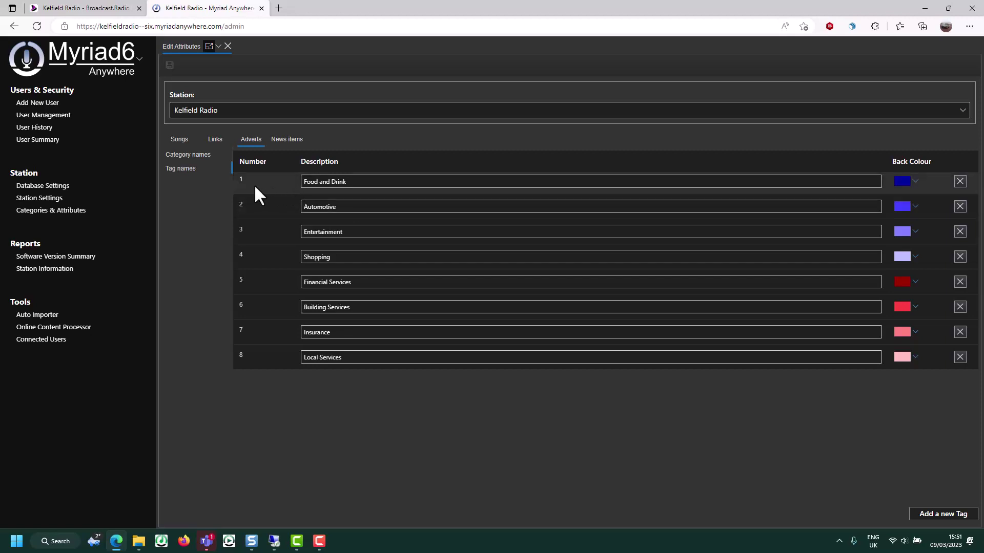
{"action": "left_click", "coordinate": [292, 140]}
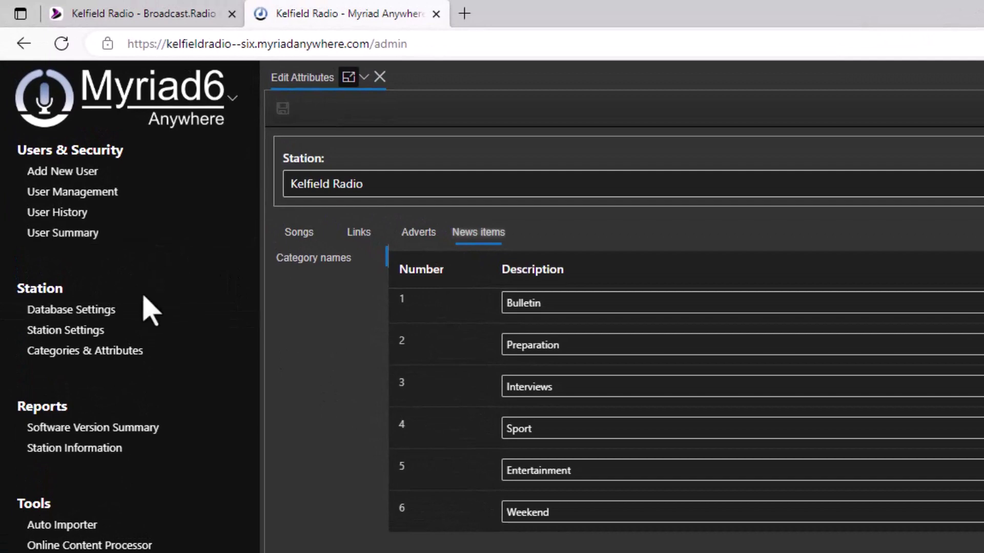
Open the Media Import Wizard from the Myriad6 Launchpad and bring up a File Explorer window.
{"action": "left_click", "coordinate": [157, 120]}
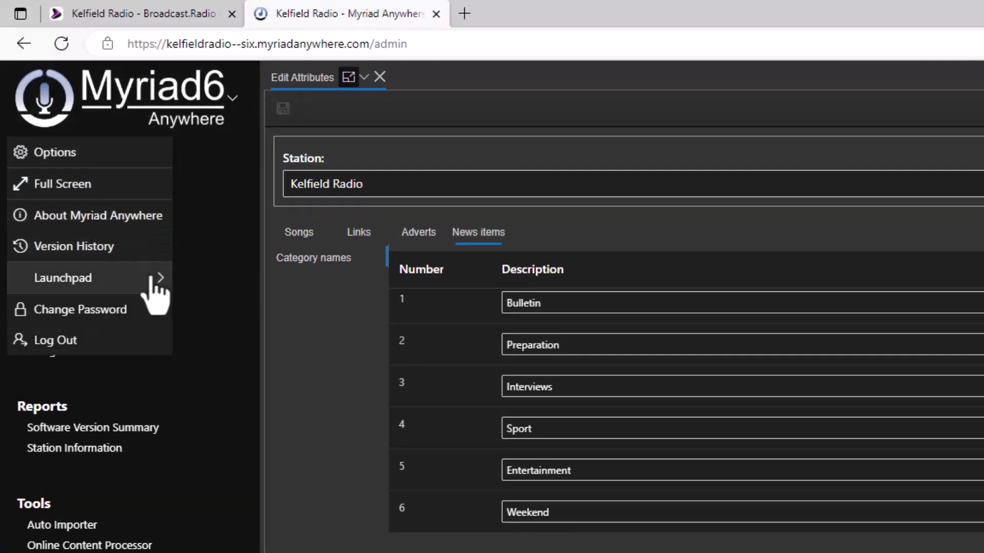
{"action": "mouse_move", "coordinate": [152, 278]}
{"action": "left_click", "coordinate": [258, 461]}
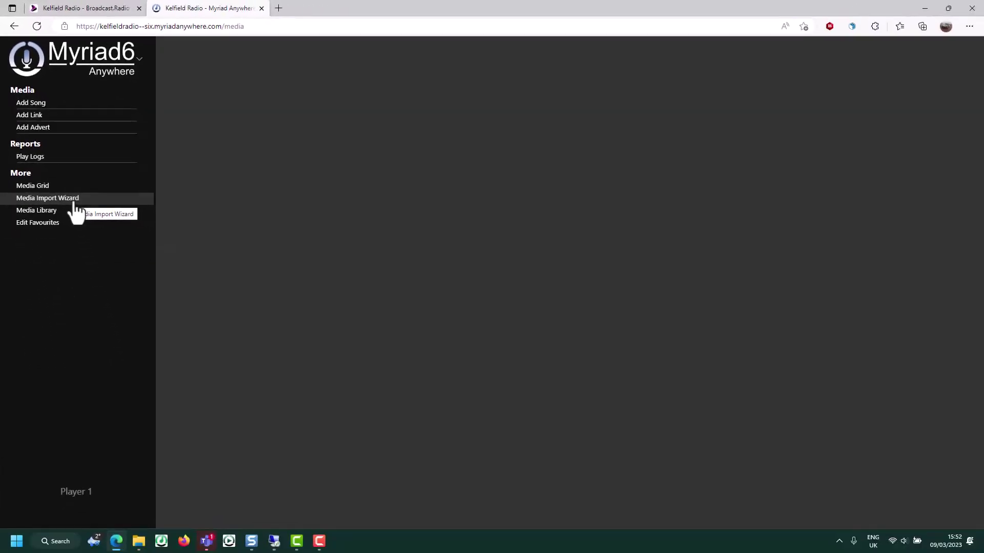
{"action": "left_click", "coordinate": [73, 203]}
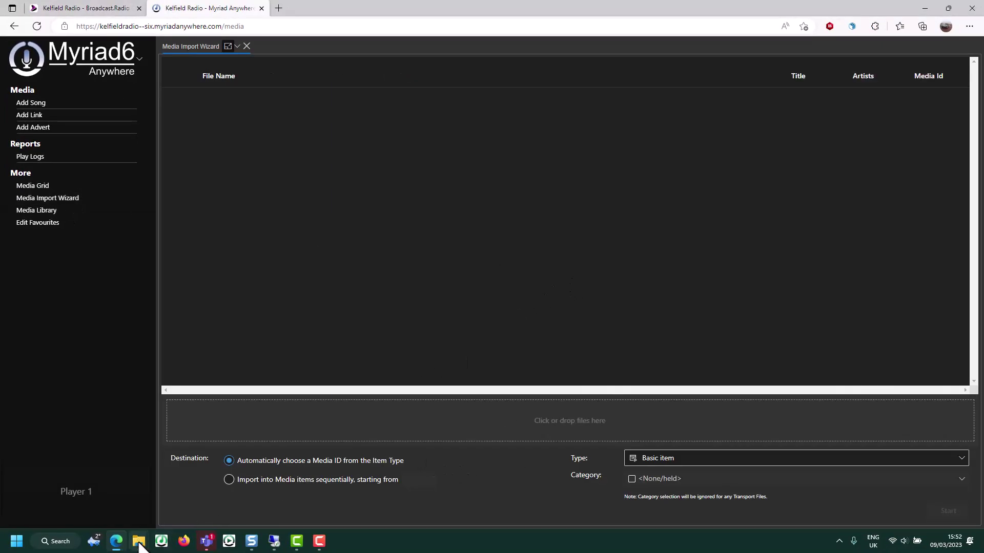
{"action": "left_click", "coordinate": [140, 542]}
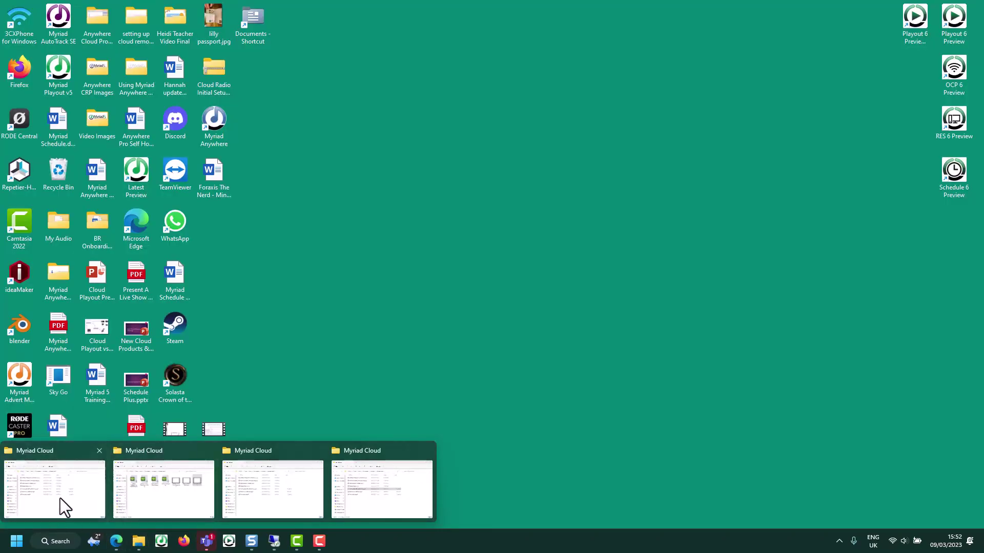
{"action": "left_click", "coordinate": [61, 499]}
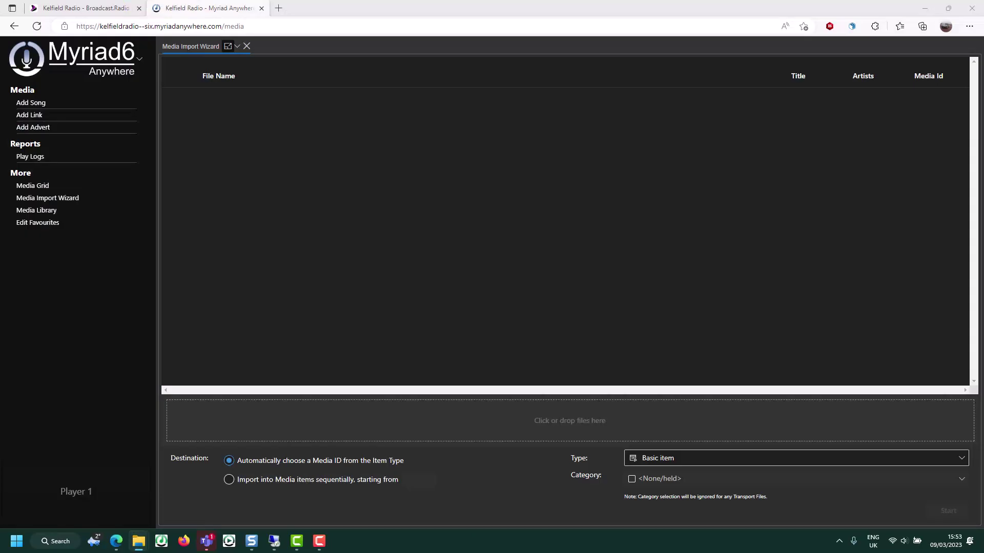
Import songs 3267–3270 from the Songs folder as Song items in the Pop category.
{"action": "double_click", "coordinate": [492, 255]}
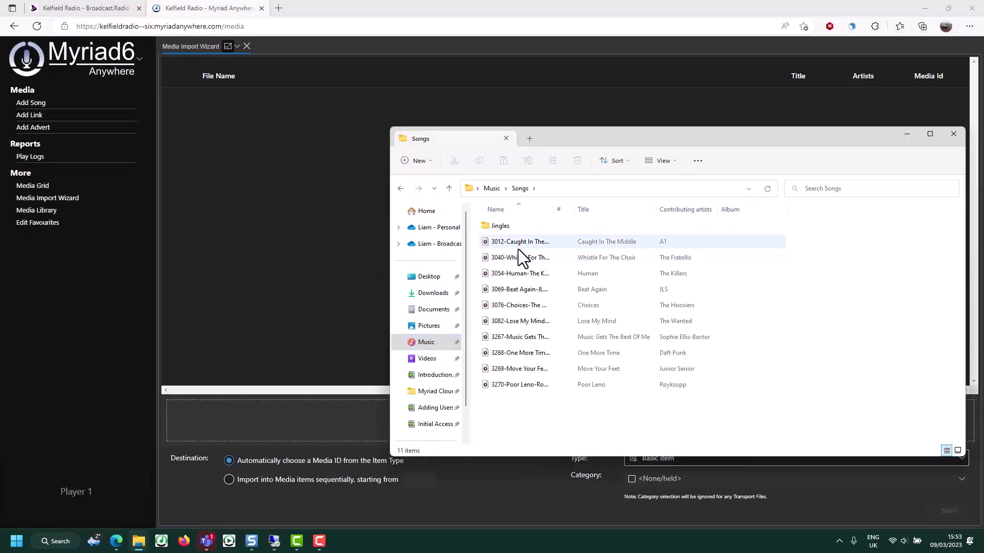
{"action": "left_click_drag", "start_coordinate": [554, 419], "coordinate": [254, 418]}
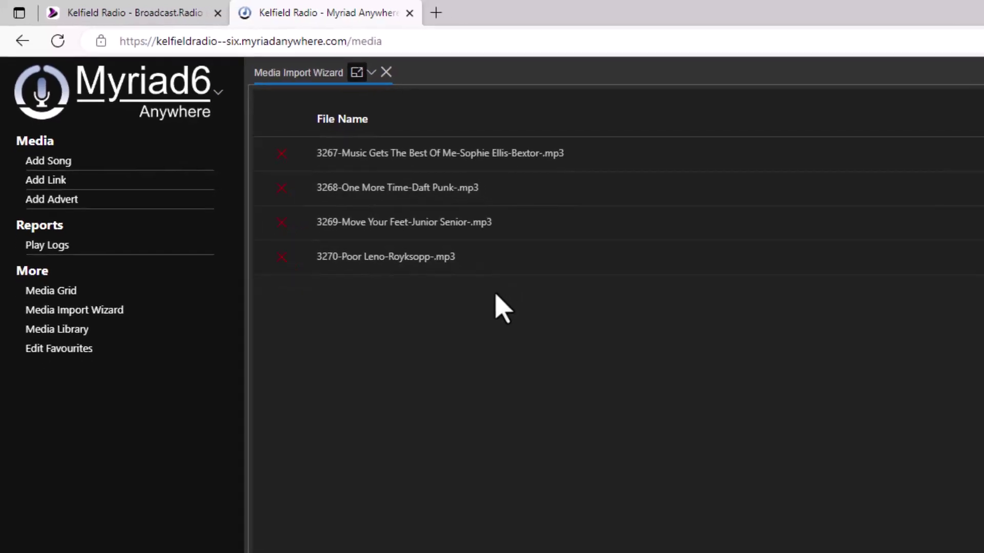
{"action": "left_click", "coordinate": [619, 451]}
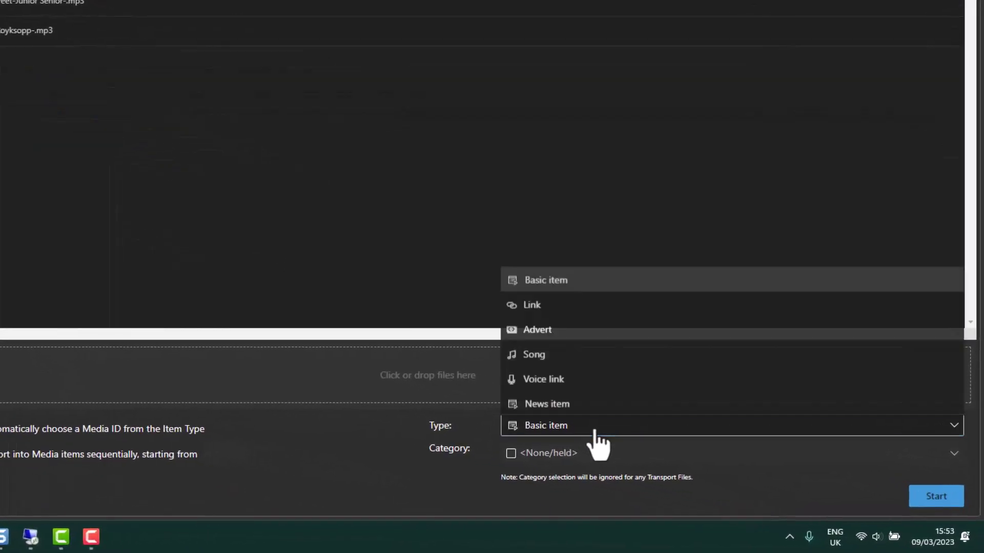
{"action": "left_click", "coordinate": [564, 359]}
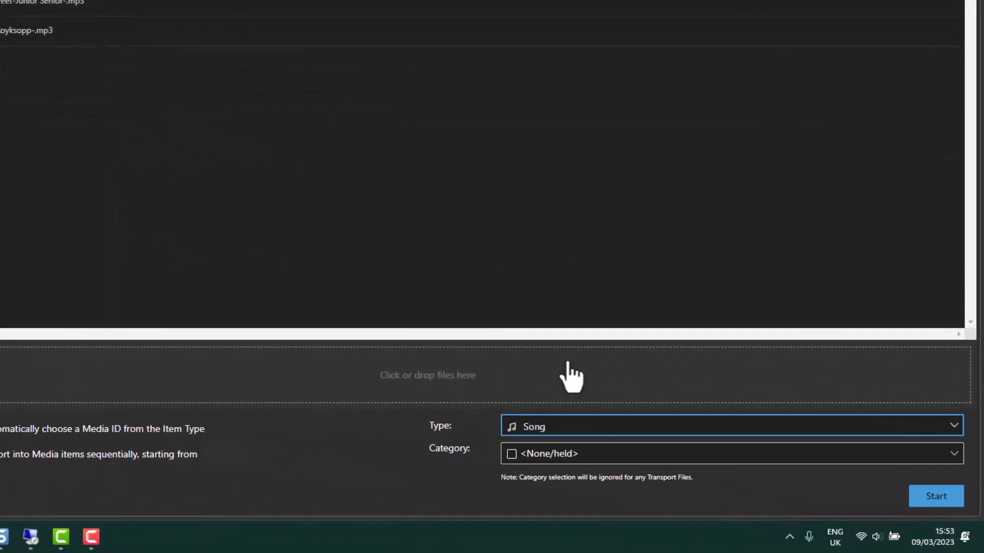
{"action": "left_click", "coordinate": [590, 456]}
{"action": "left_click", "coordinate": [589, 456]}
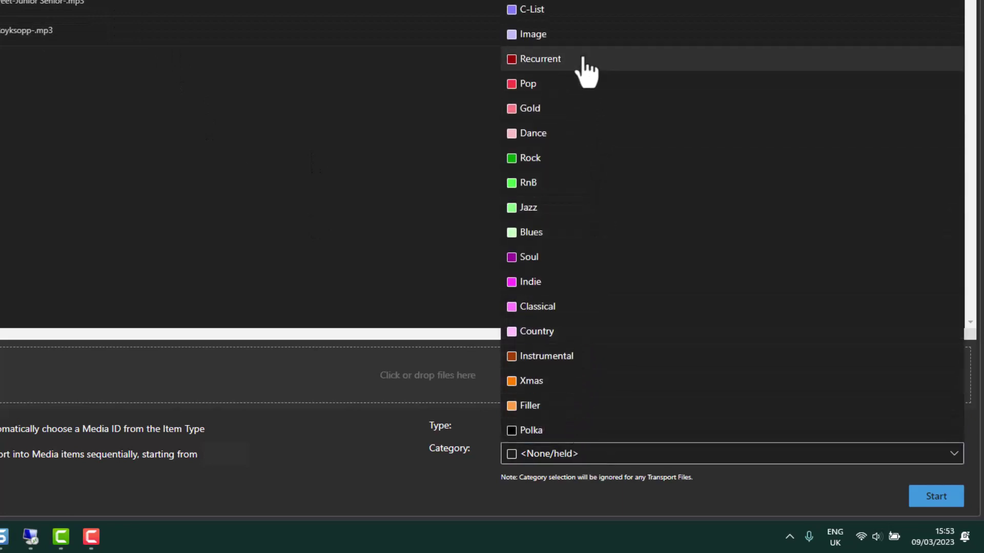
{"action": "left_click", "coordinate": [545, 85]}
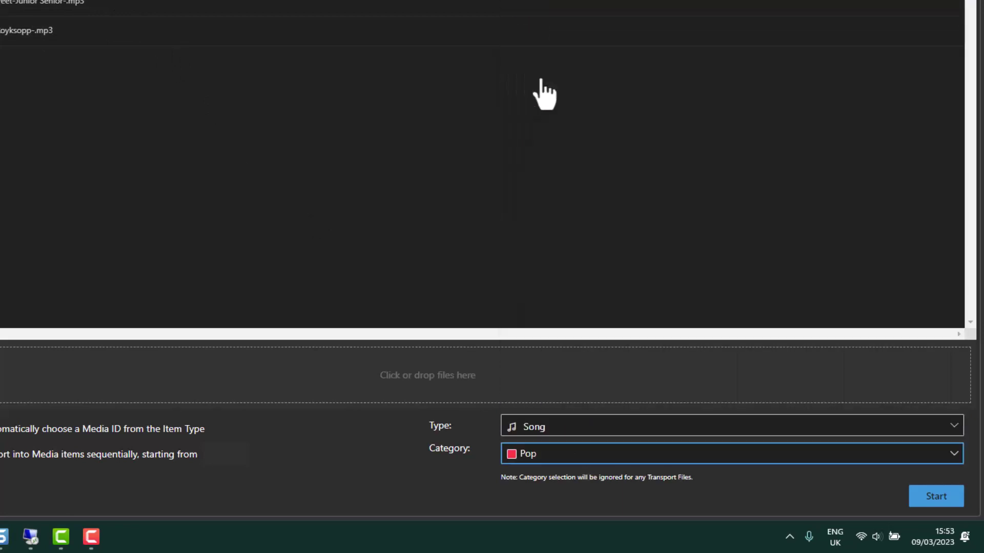
{"action": "left_click", "coordinate": [932, 498]}
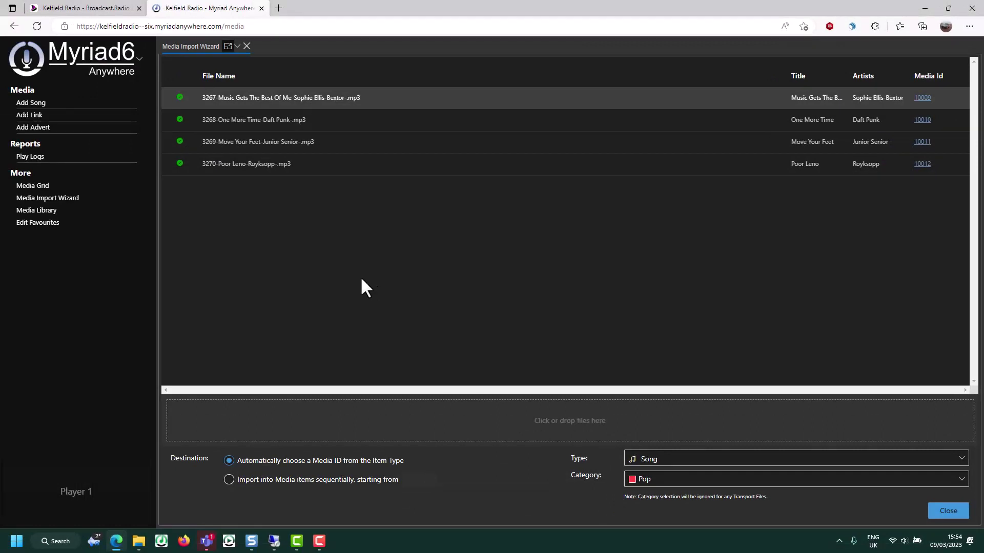
Open 'Music Gets The Best Of Me' from the Media Library's Pop songs in Edit Media.
{"action": "left_click", "coordinate": [53, 215]}
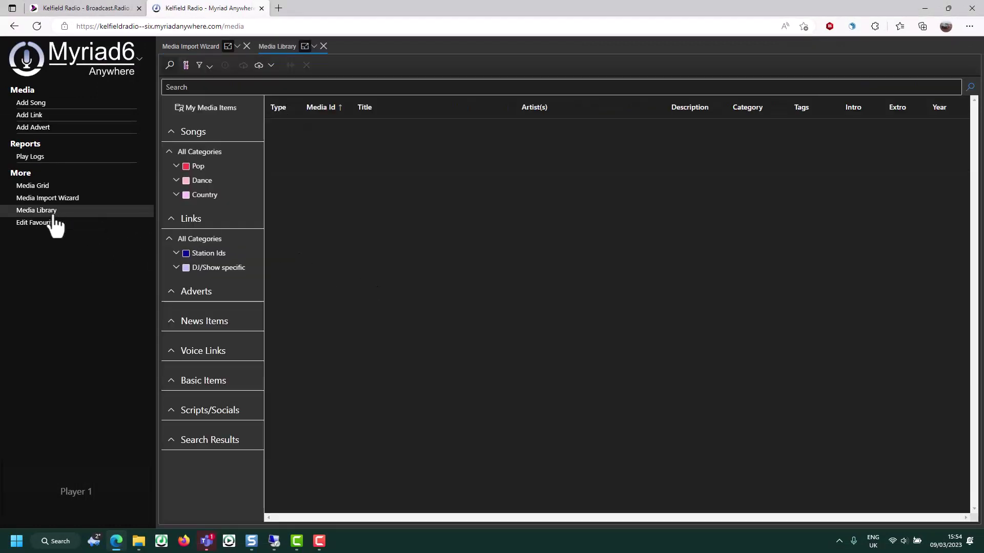
{"action": "left_click", "coordinate": [199, 167]}
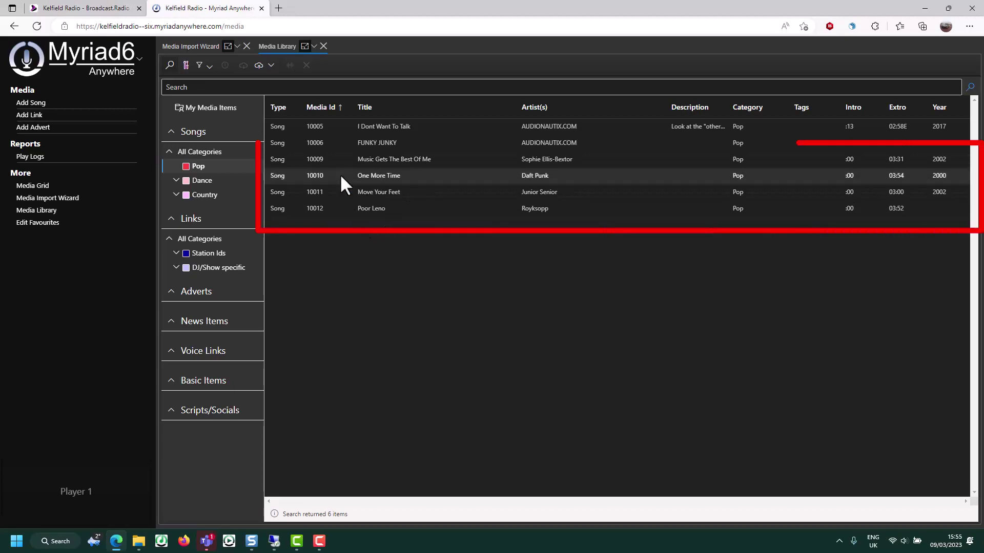
{"action": "left_click", "coordinate": [371, 161]}
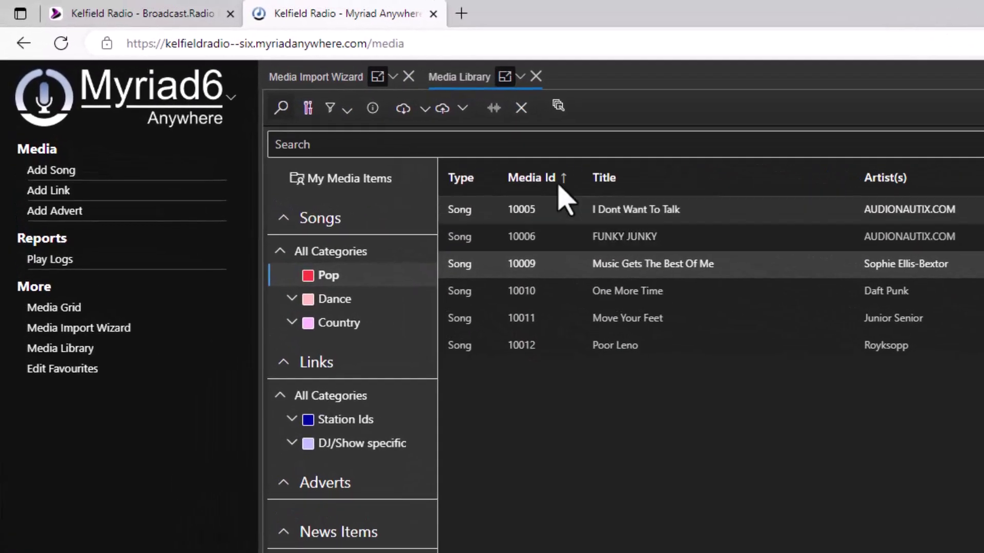
{"action": "left_click", "coordinate": [496, 110]}
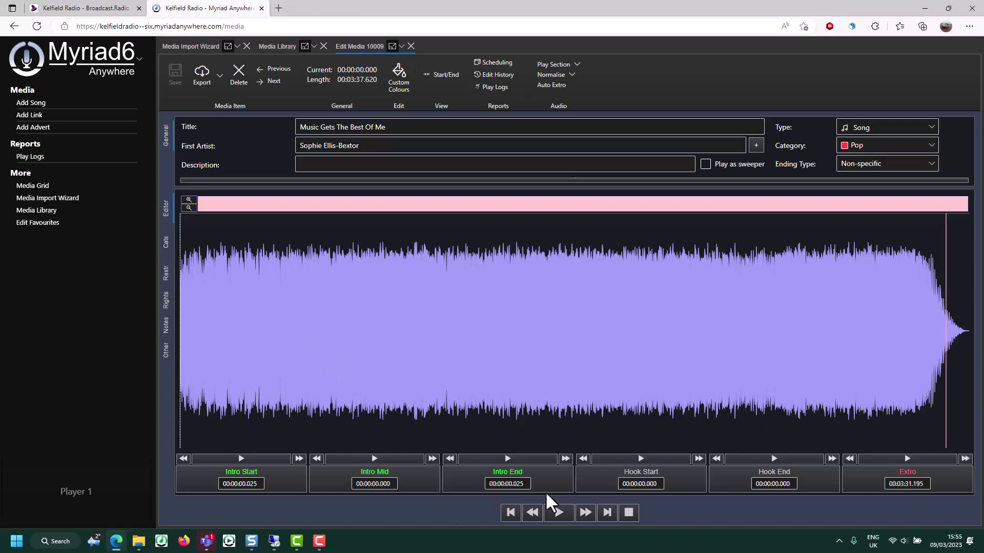
Tag the song as Love Songs and leave hours 6–17 allowed after trial blocks in restrictions.
{"action": "left_click", "coordinate": [166, 243]}
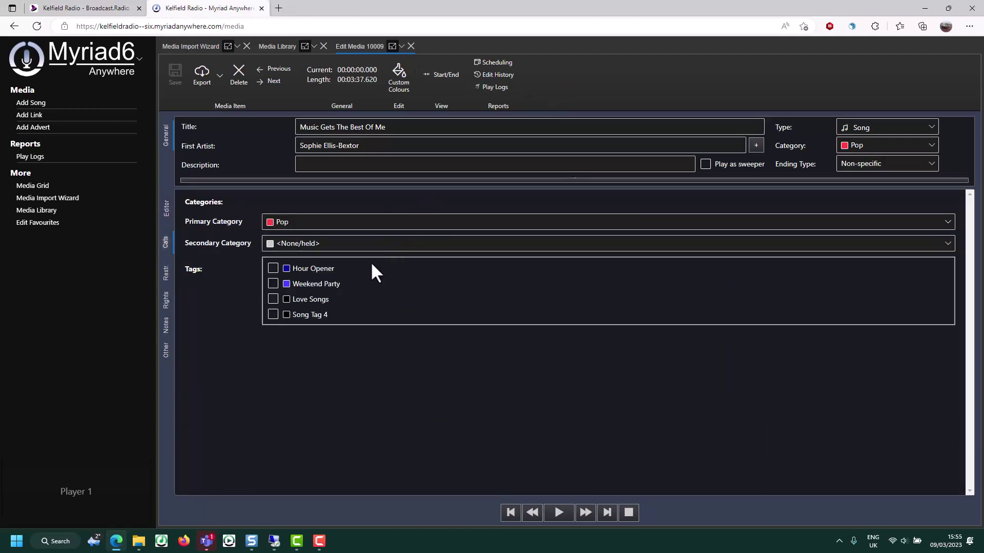
{"action": "left_click", "coordinate": [289, 301]}
{"action": "left_click", "coordinate": [167, 275]}
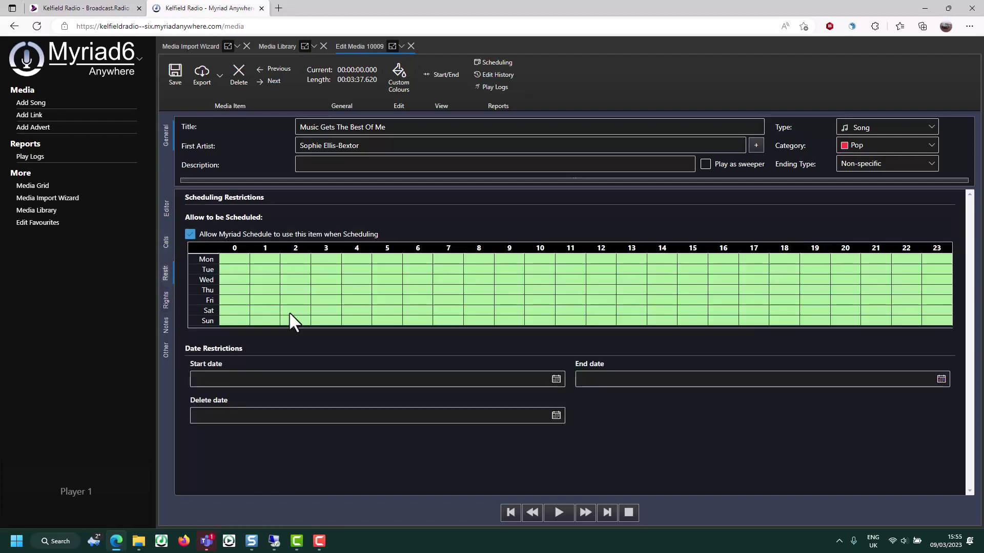
{"action": "left_click_drag", "start_coordinate": [422, 262], "coordinate": [632, 329]}
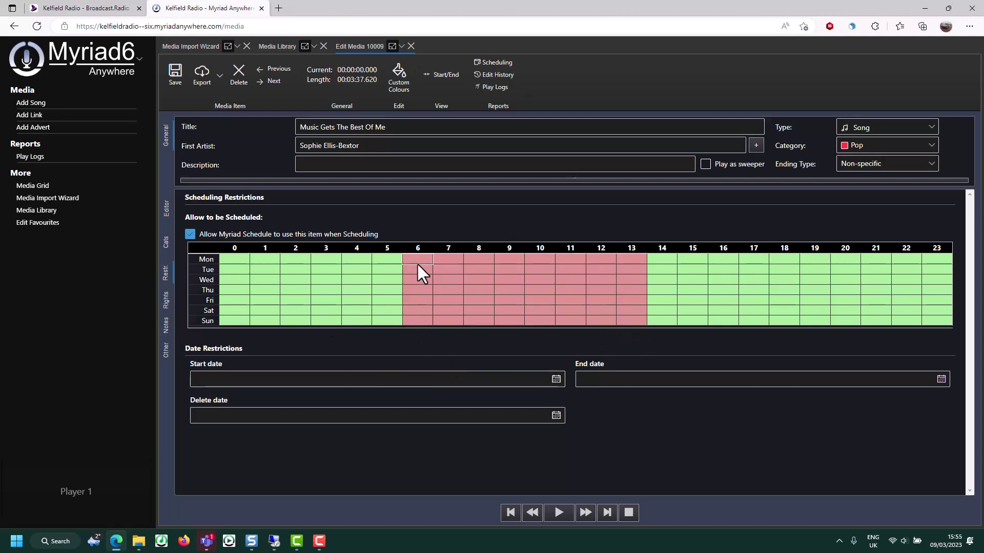
{"action": "mouse_move", "coordinate": [418, 263]}
{"action": "left_mouse_down"}
{"action": "mouse_move", "coordinate": [623, 336]}
{"action": "mouse_move", "coordinate": [717, 329]}
{"action": "left_mouse_up"}
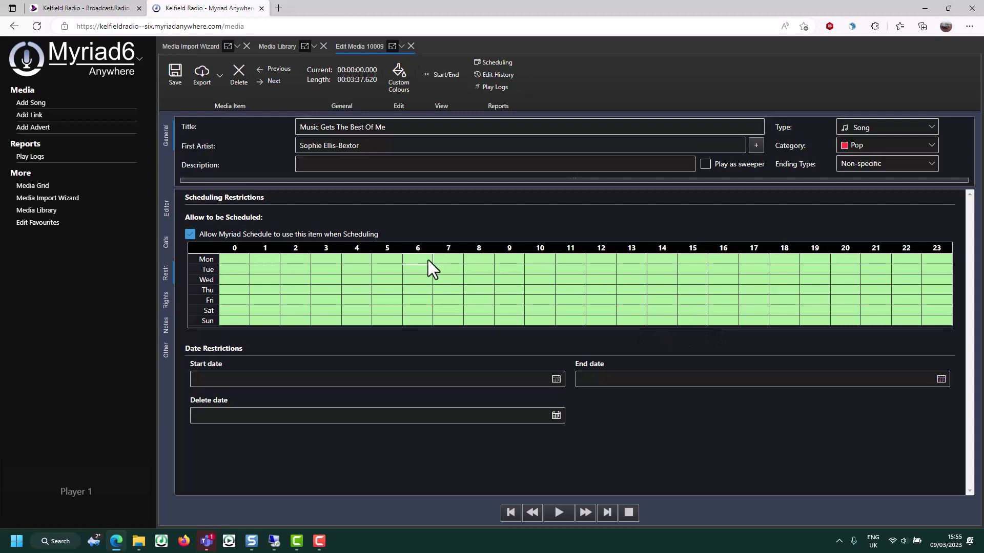
{"action": "left_click_drag", "start_coordinate": [429, 260], "coordinate": [748, 333]}
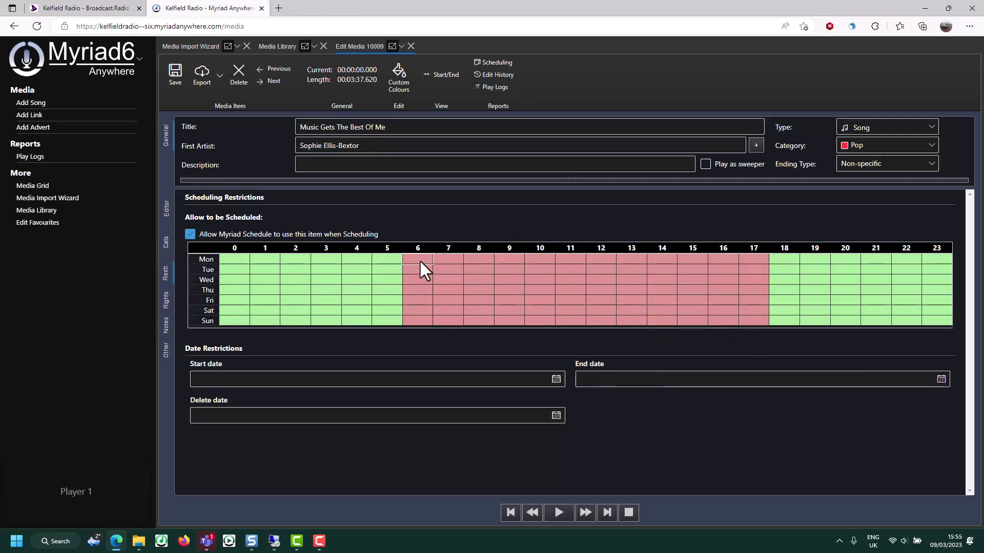
{"action": "left_click_drag", "start_coordinate": [425, 260], "coordinate": [747, 345]}
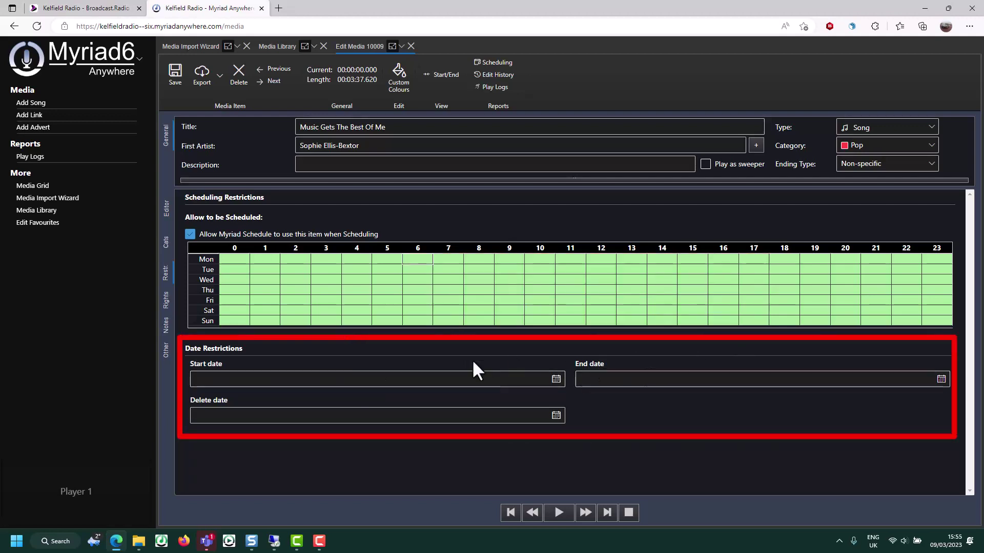
Review the song's Rights, Notes and Other details pages.
{"action": "left_click", "coordinate": [169, 296]}
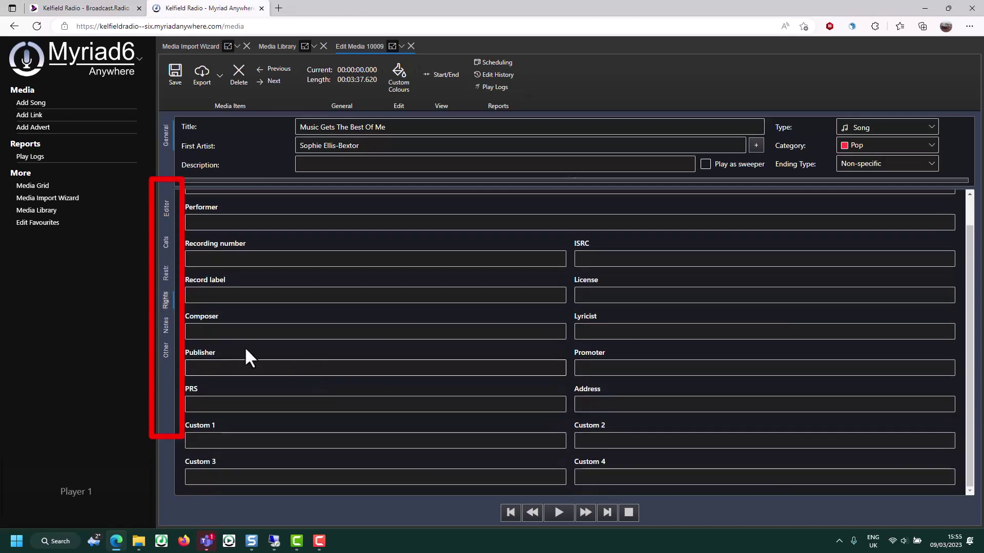
{"action": "left_click", "coordinate": [166, 328]}
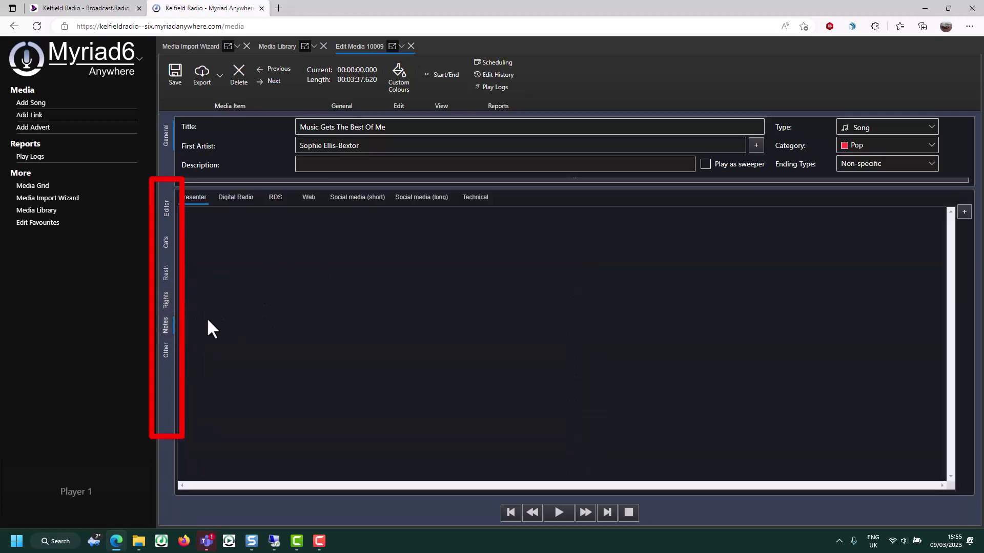
{"action": "left_click", "coordinate": [167, 354]}
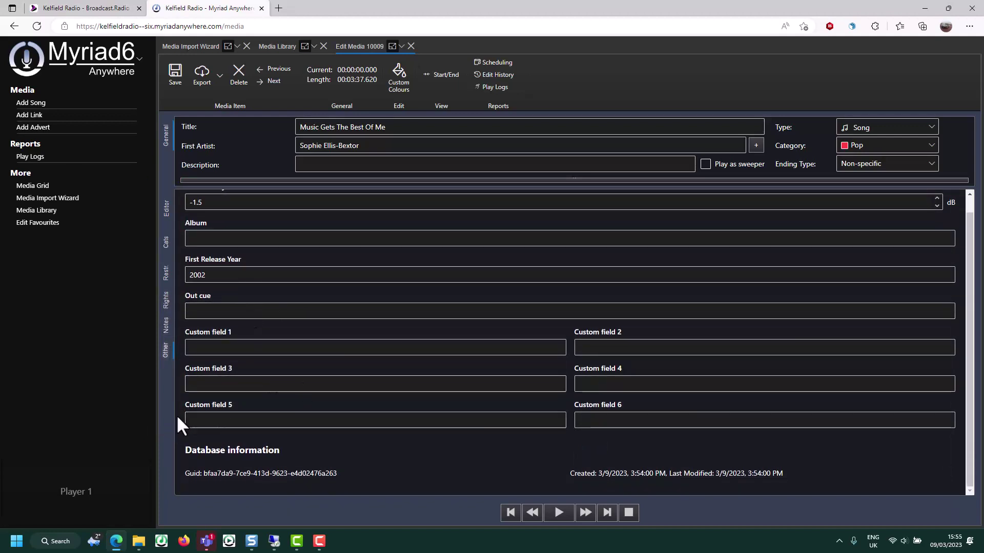
{"action": "scroll", "coordinate": [407, 354], "scroll_direction": "up", "scroll_amount": 1}
{"action": "scroll", "coordinate": [410, 354], "scroll_direction": "down", "scroll_amount": 1}
{"action": "scroll", "coordinate": [413, 354], "scroll_direction": "up", "scroll_amount": 1}
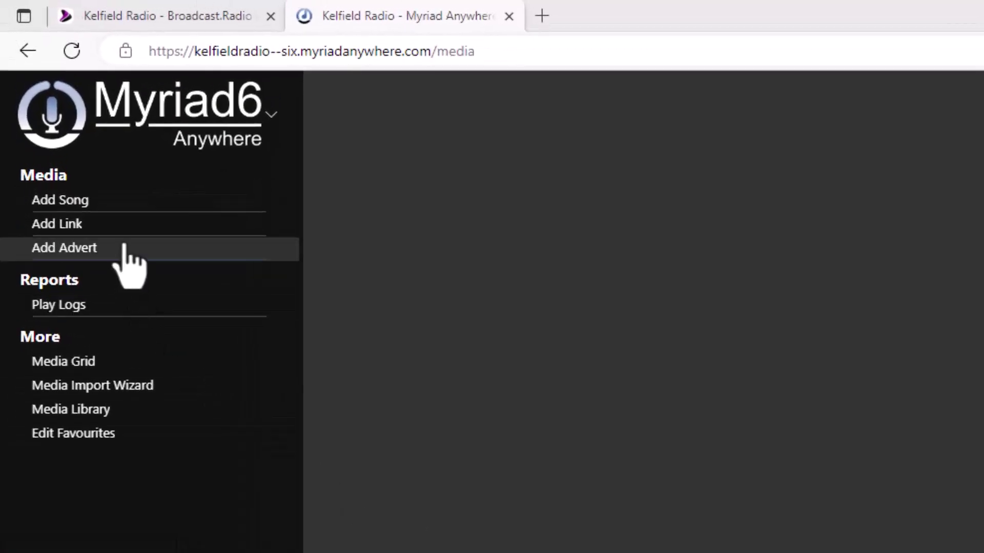
Start a new link item and attach the Mixed Sweeper file from Music > Songs > Jingles.
{"action": "left_click", "coordinate": [67, 230]}
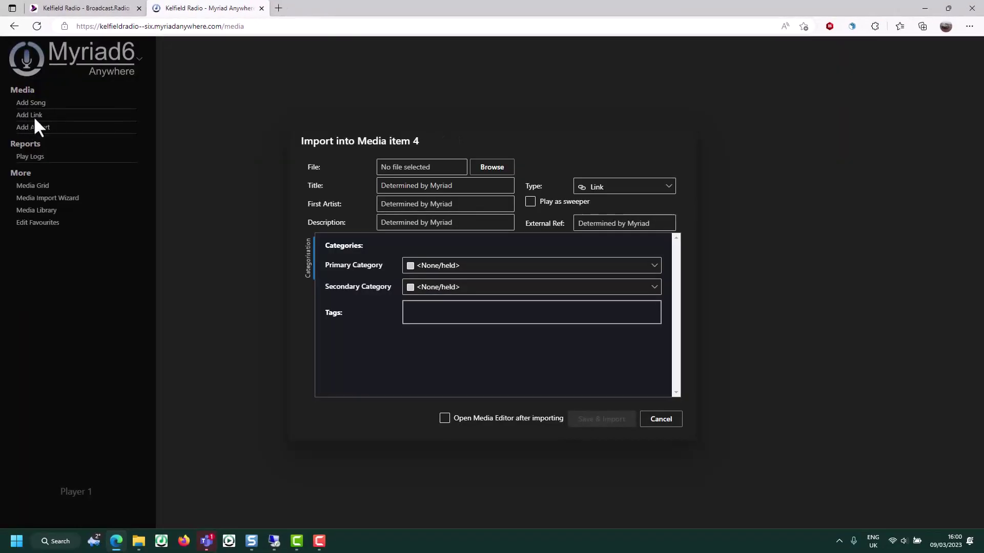
{"action": "left_click", "coordinate": [493, 168]}
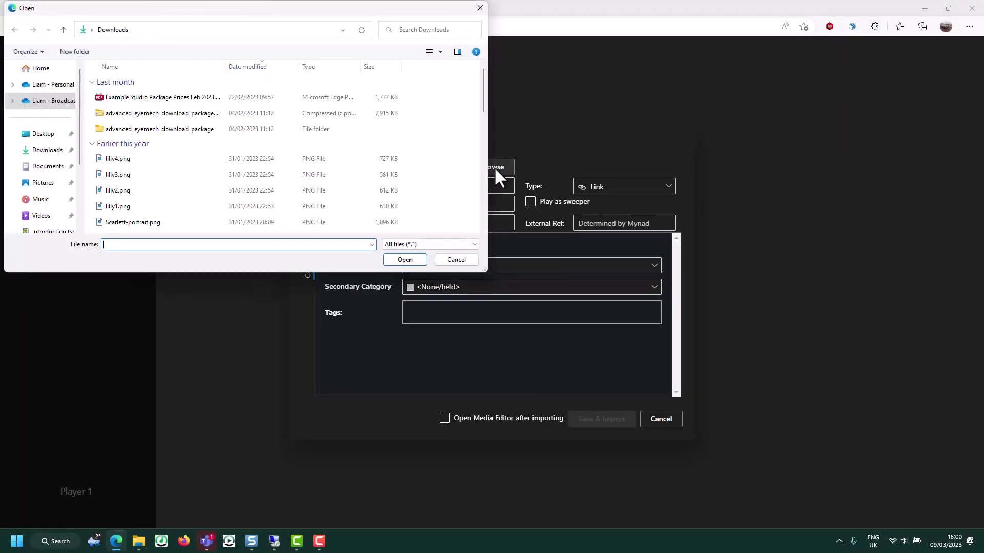
{"action": "left_click", "coordinate": [40, 200]}
{"action": "double_click", "coordinate": [121, 120]}
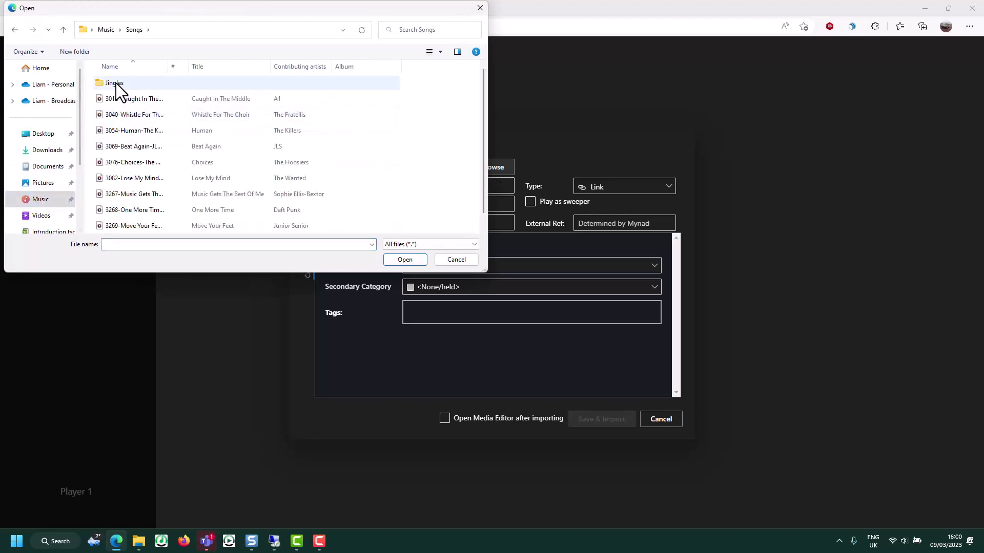
{"action": "double_click", "coordinate": [116, 83]}
{"action": "left_click", "coordinate": [128, 83]}
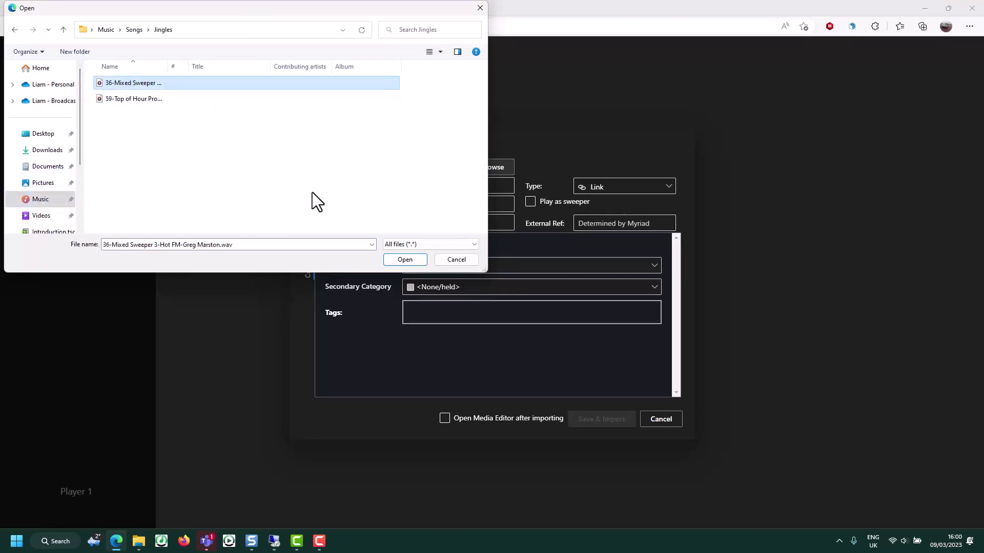
{"action": "left_click", "coordinate": [407, 259]}
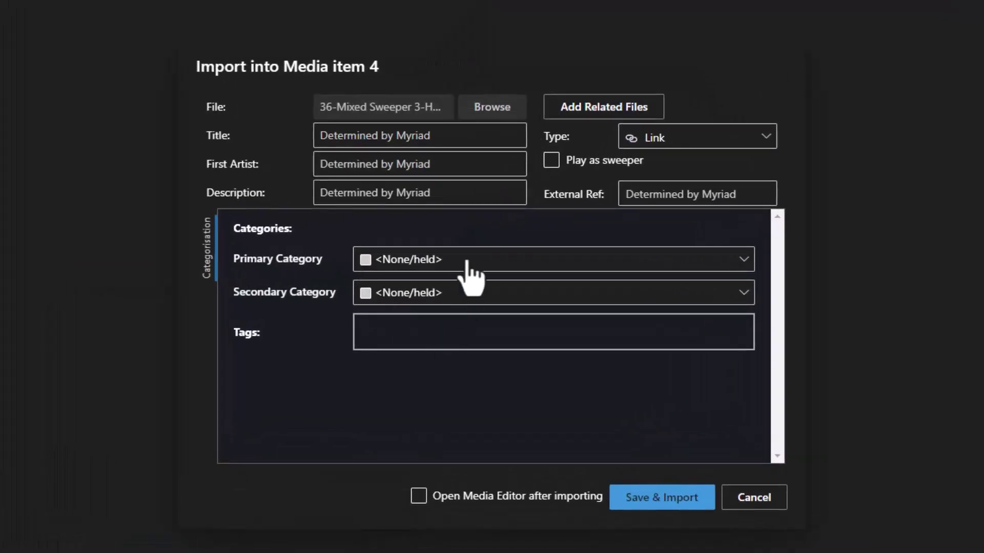
Keep the type as Link, set Primary Category to Station Ids, and enable Open Media Editor after importing.
{"action": "left_click", "coordinate": [730, 143]}
{"action": "left_click", "coordinate": [730, 144]}
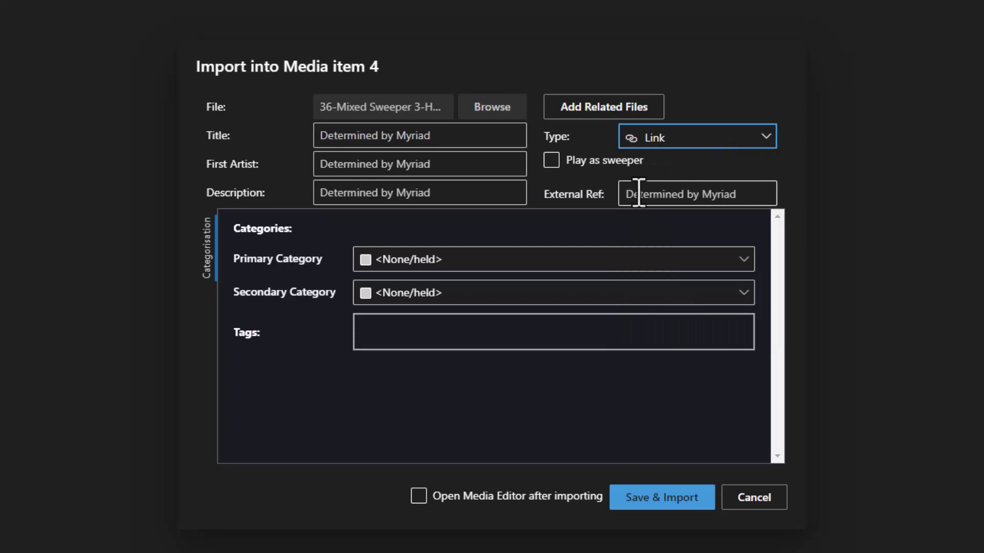
{"action": "left_click", "coordinate": [479, 260]}
{"action": "left_click", "coordinate": [445, 323]}
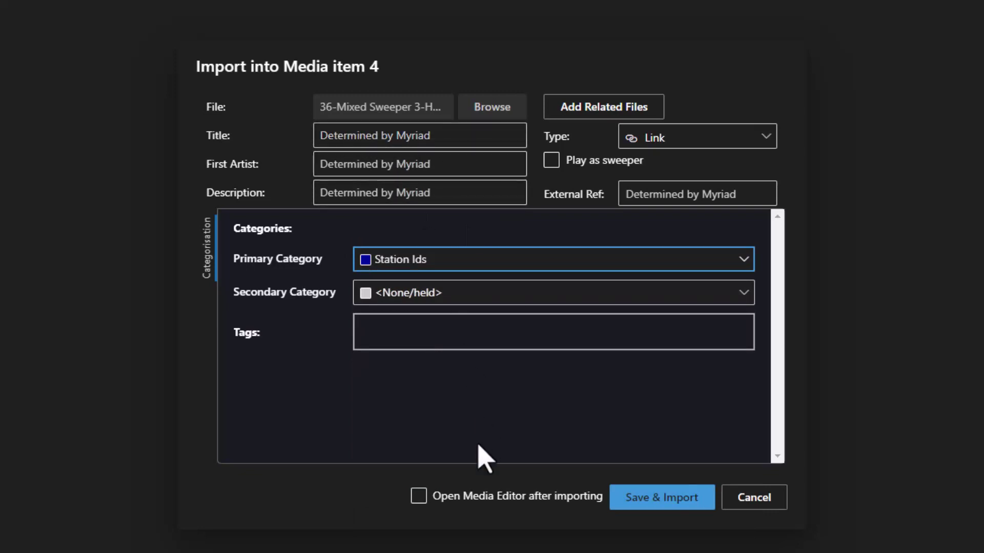
{"action": "left_click", "coordinate": [418, 495]}
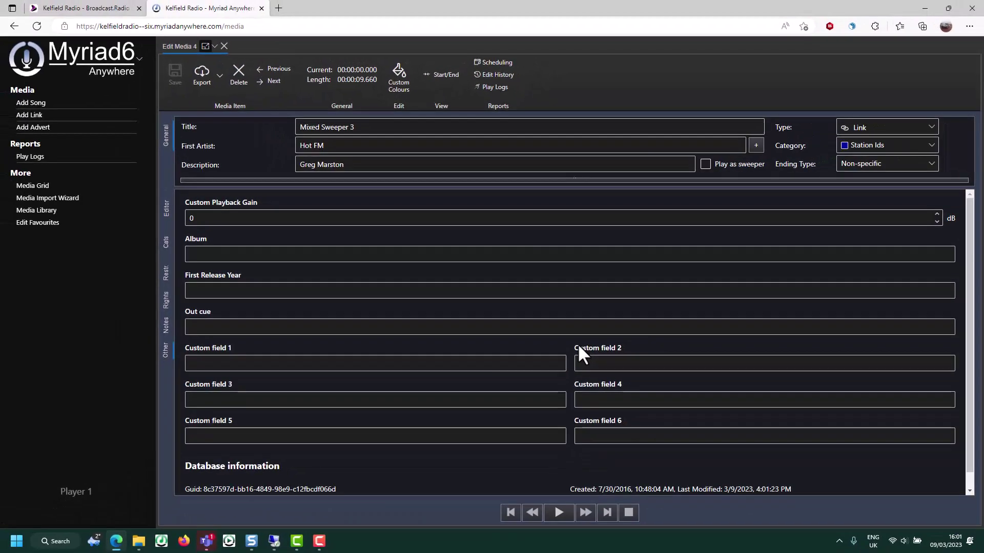
Load the Mixed Sweeper 3 waveform preview in its editor, then close the Edit Media 4 tab.
{"action": "left_click", "coordinate": [166, 204]}
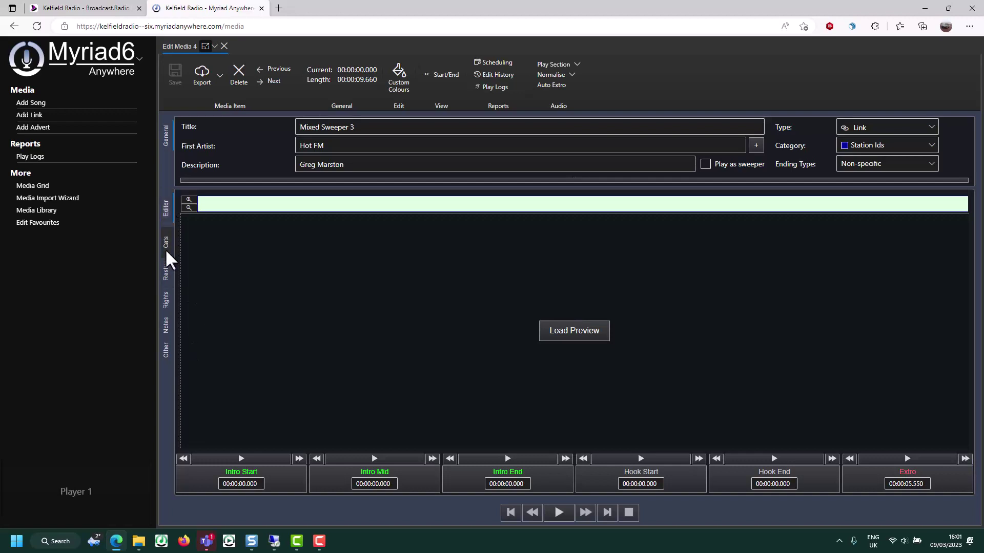
{"action": "left_click", "coordinate": [166, 248]}
{"action": "left_click", "coordinate": [165, 209]}
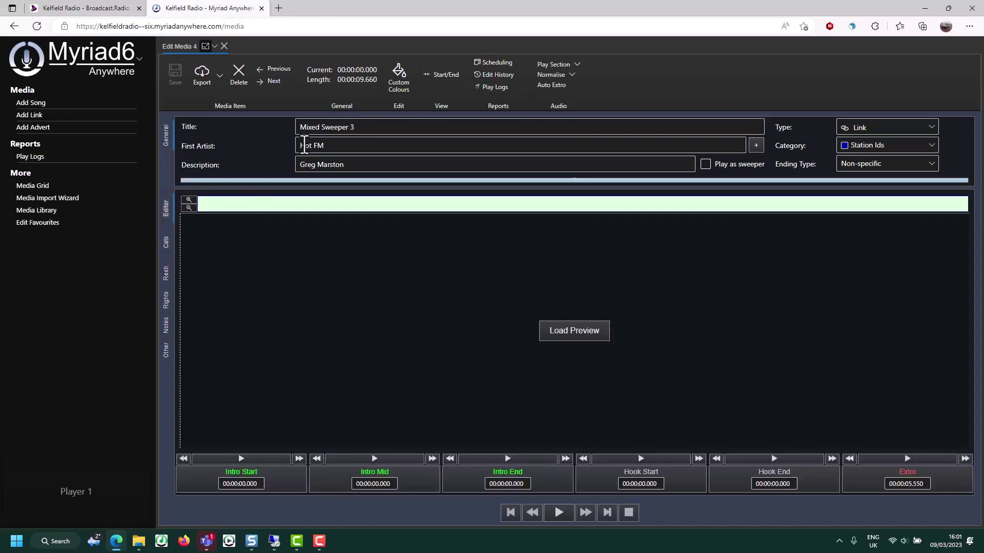
{"action": "left_click", "coordinate": [583, 329]}
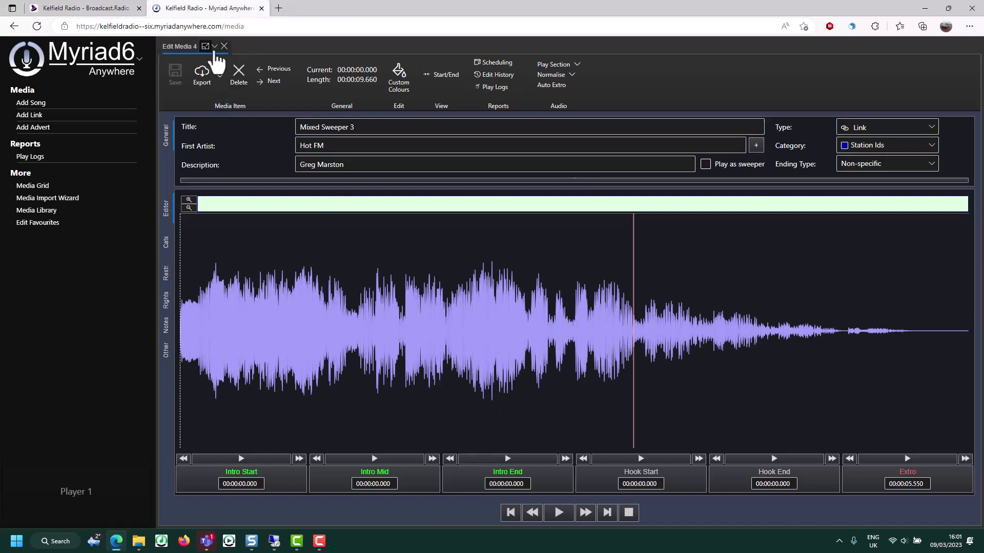
{"action": "left_click", "coordinate": [223, 47]}
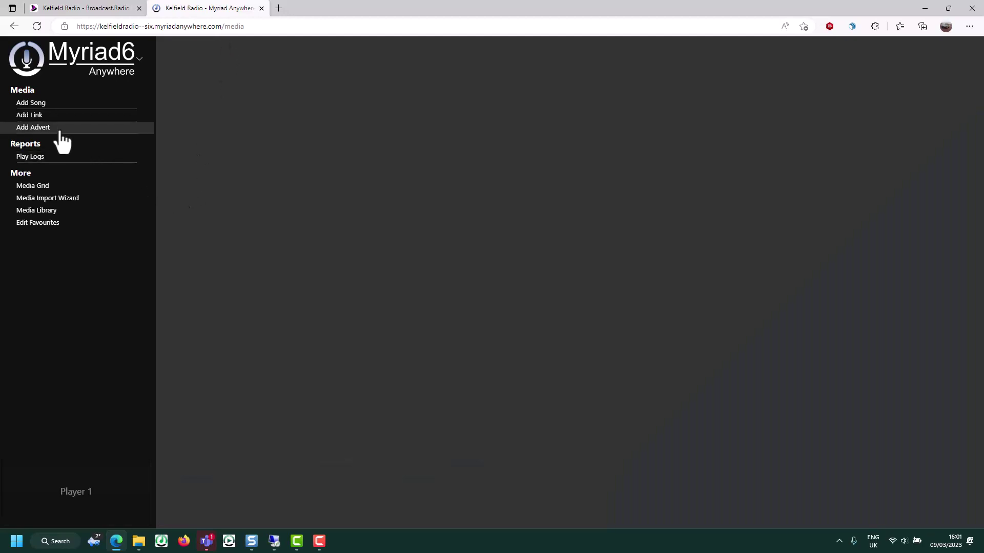
Start a new advert import using the Top of Hour Promo file from Jingles.
{"action": "left_click", "coordinate": [39, 128]}
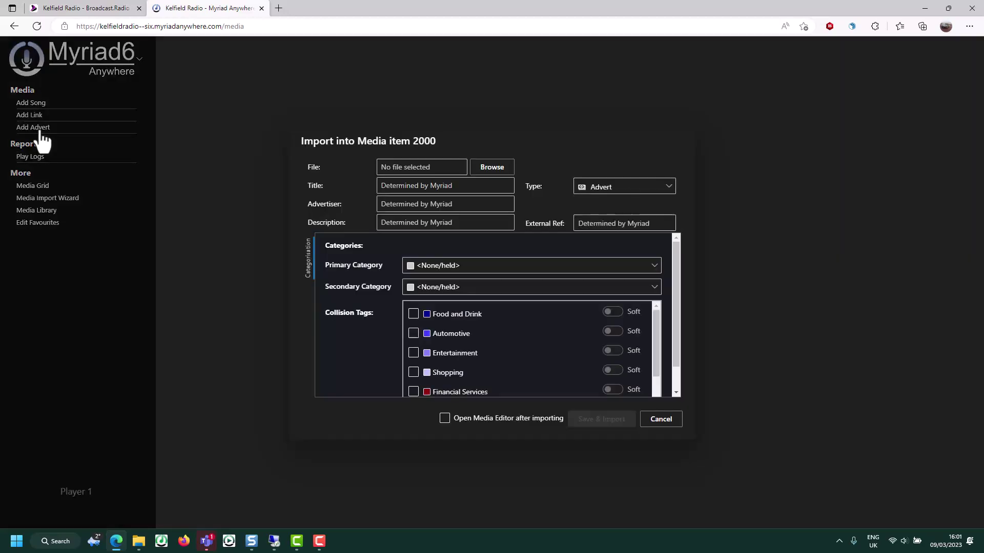
{"action": "left_click", "coordinate": [491, 167]}
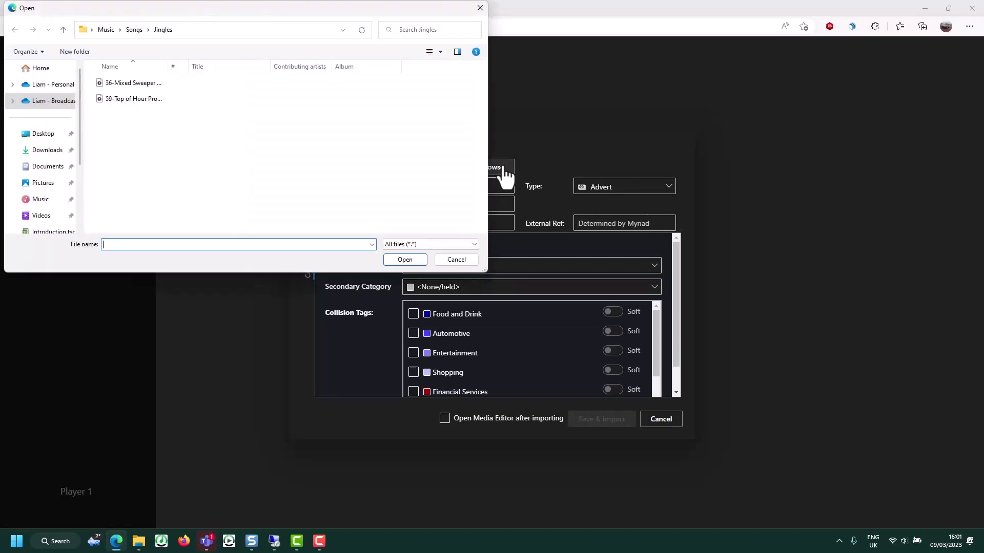
{"action": "left_click", "coordinate": [139, 101]}
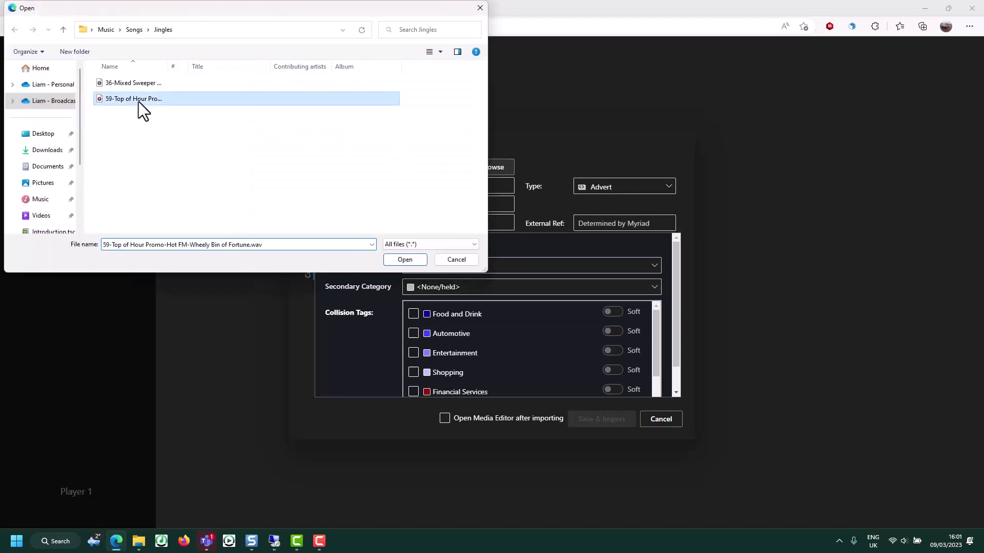
{"action": "left_click", "coordinate": [405, 260]}
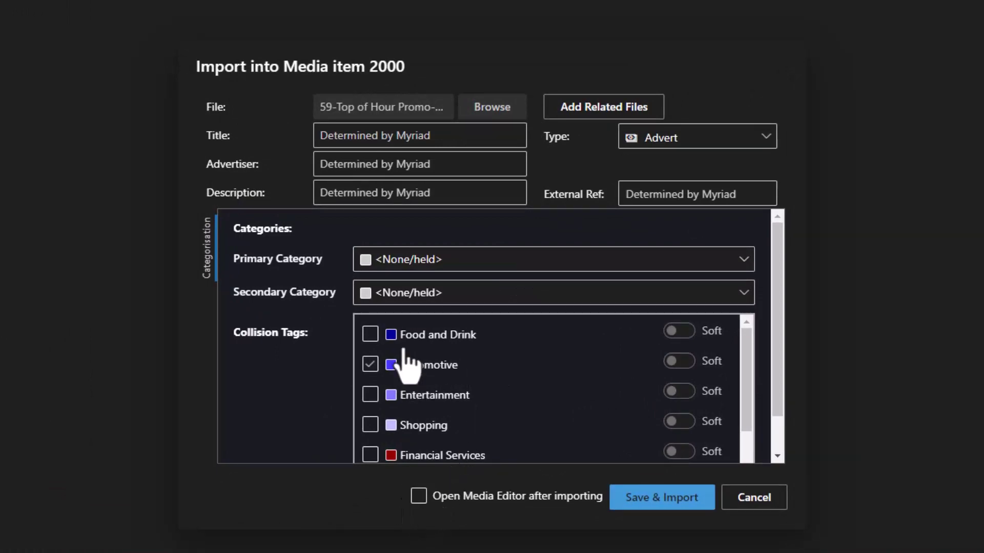
Set the advert's category to General and tag it Automotive, with the editor opening after import.
{"action": "left_click", "coordinate": [427, 382]}
{"action": "left_click", "coordinate": [442, 265]}
{"action": "left_click", "coordinate": [448, 311]}
{"action": "left_click", "coordinate": [418, 496]}
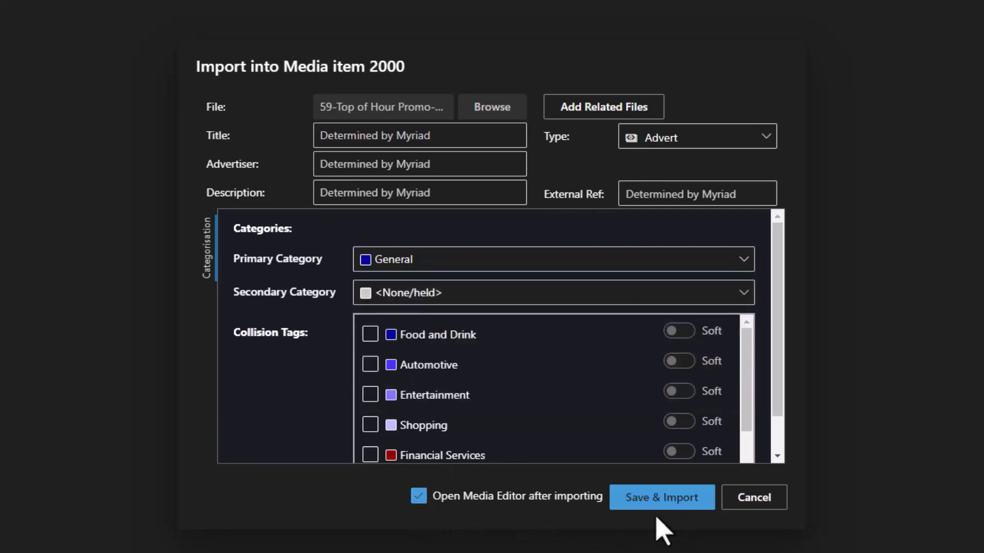
{"action": "scroll", "coordinate": [681, 395], "scroll_direction": "down", "scroll_amount": 2}
{"action": "scroll", "coordinate": [681, 395], "scroll_direction": "up", "scroll_amount": 2}
{"action": "left_click", "coordinate": [371, 365]}
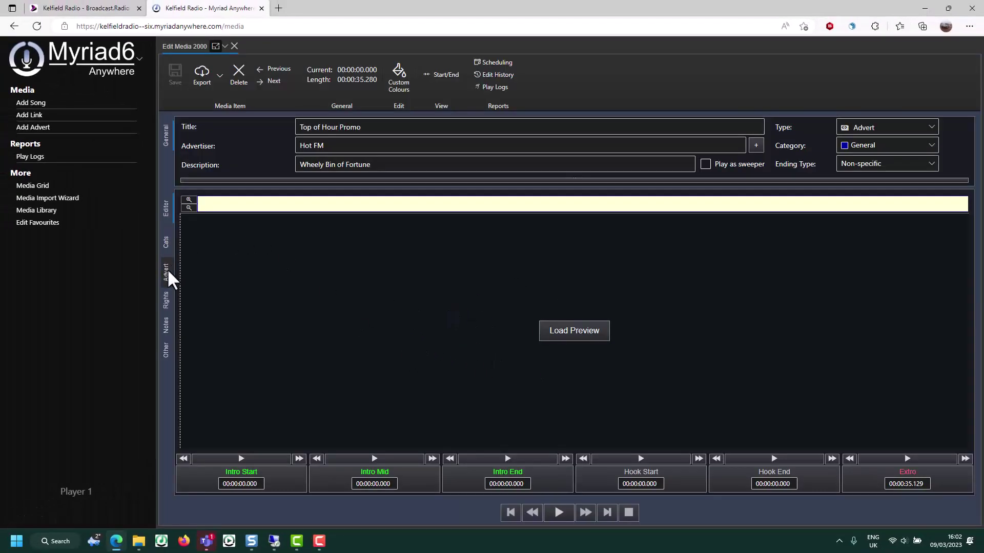
Enable advert scheduling with one play in every hour of every day.
{"action": "left_click", "coordinate": [166, 271]}
{"action": "left_click", "coordinate": [244, 210]}
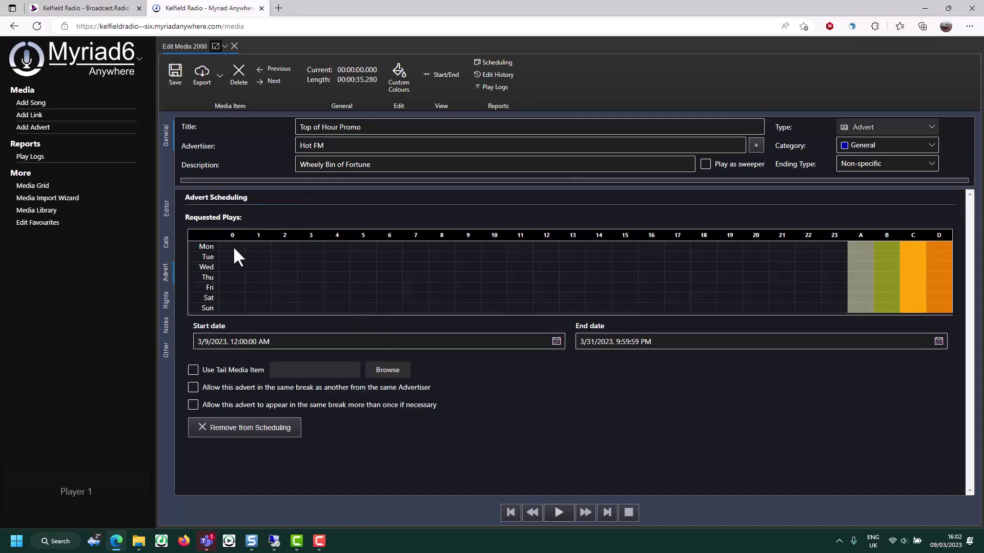
{"action": "left_click_drag", "start_coordinate": [235, 248], "coordinate": [813, 320]}
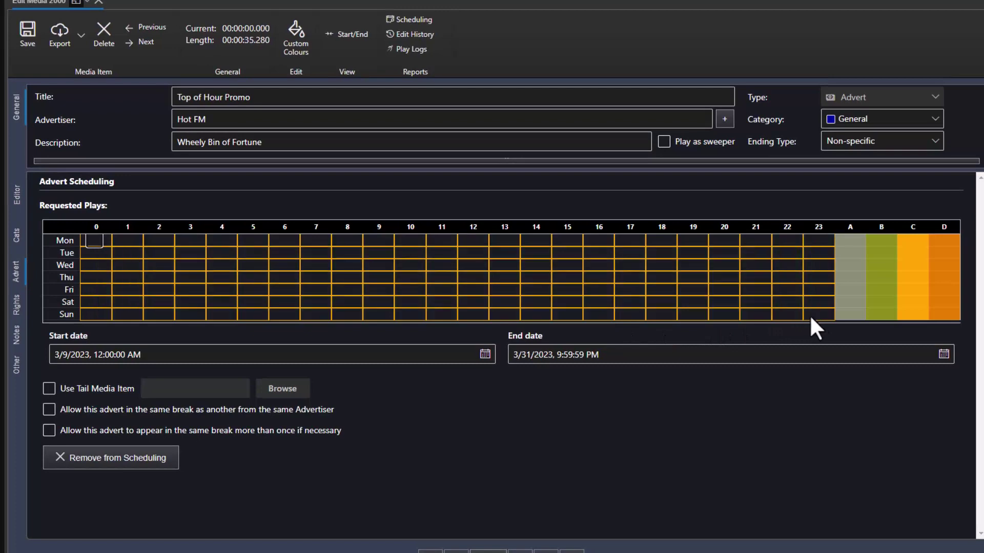
{"action": "key", "text": "Return"}
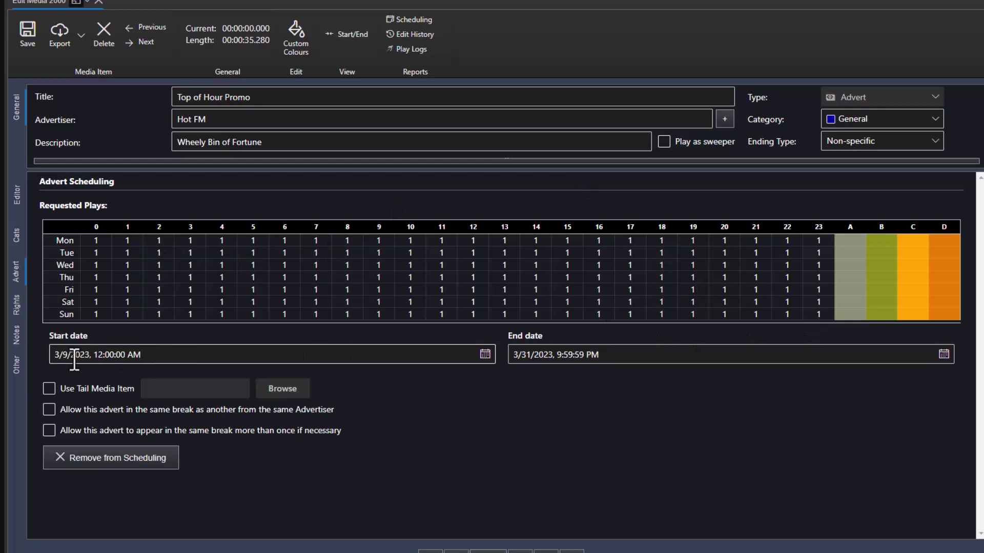
Set the schedule end to 3/31/2023 8:59:59 PM, save the advert, and close its editor.
{"action": "left_click", "coordinate": [672, 362]}
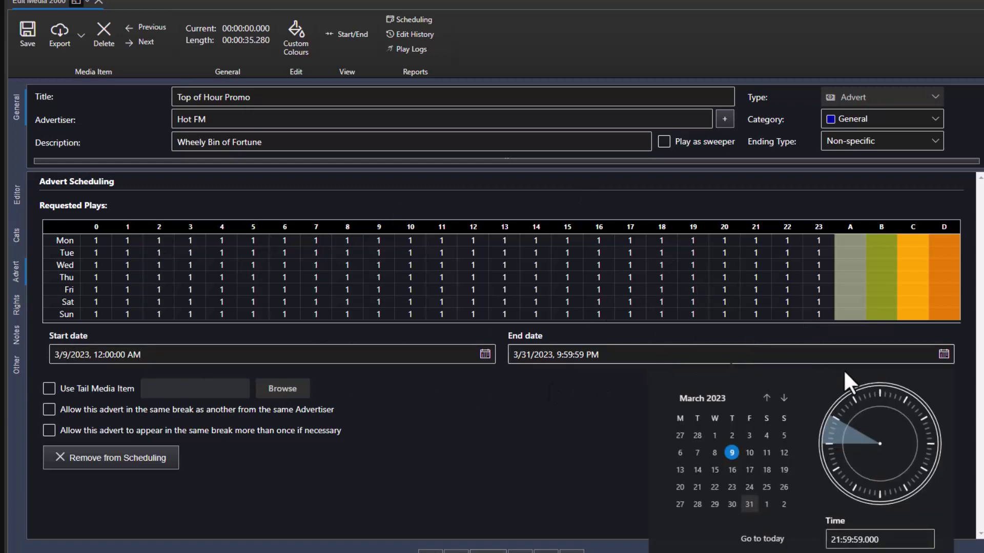
{"action": "scroll", "coordinate": [750, 502], "scroll_direction": "down", "scroll_amount": 1}
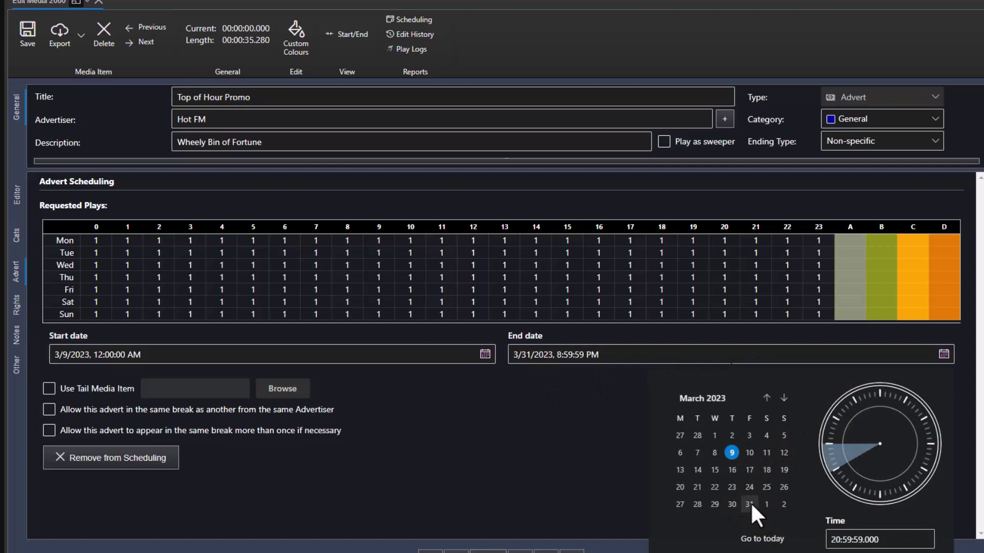
{"action": "left_click", "coordinate": [549, 441]}
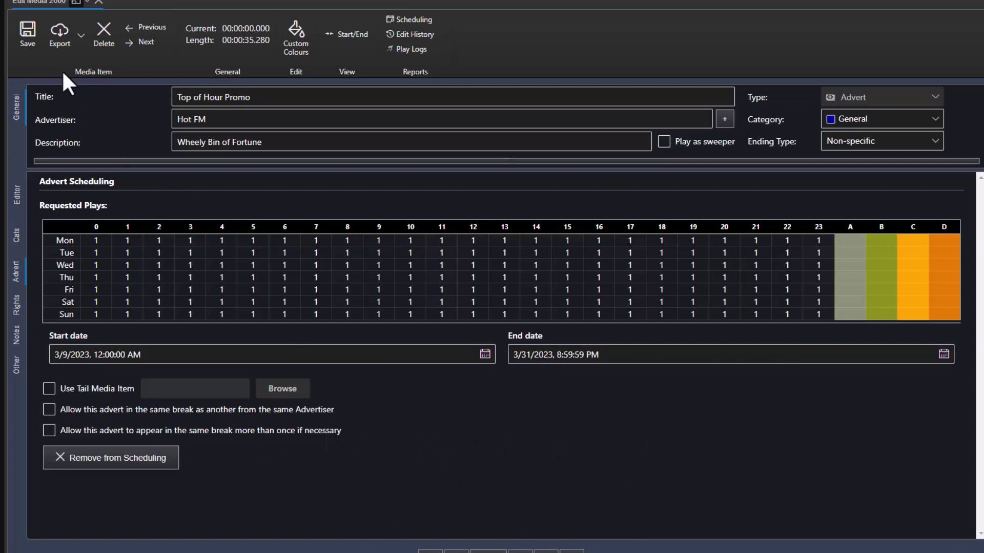
{"action": "left_click", "coordinate": [29, 34]}
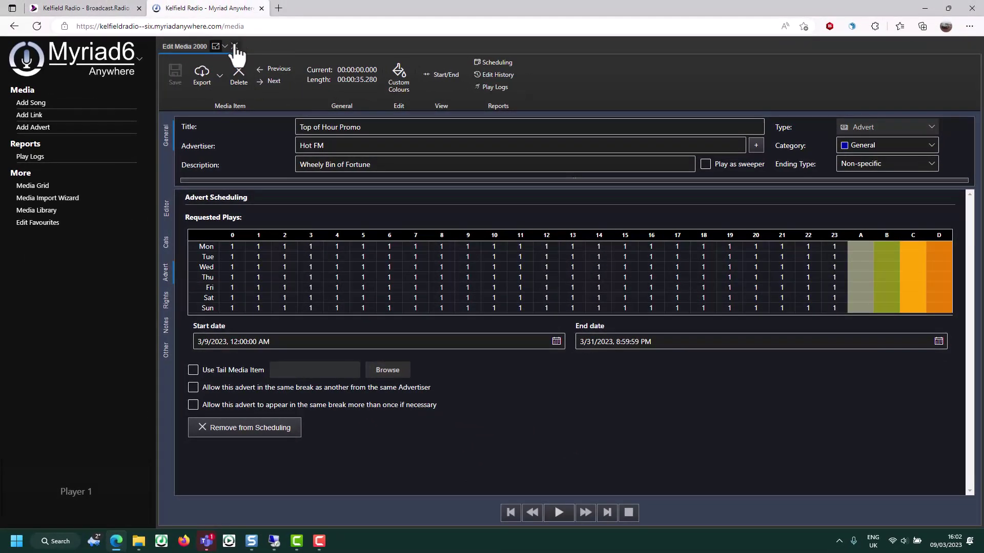
{"action": "left_click", "coordinate": [234, 46]}
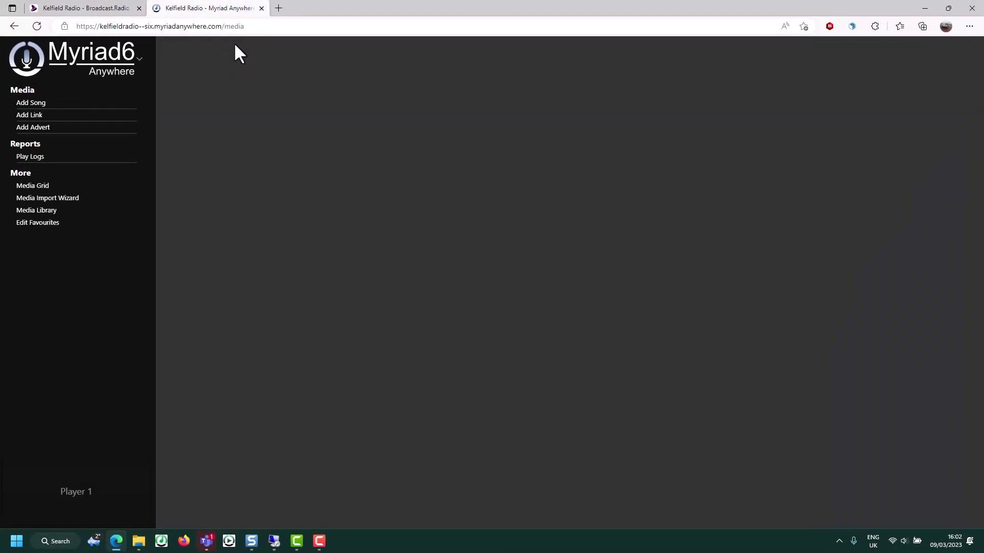